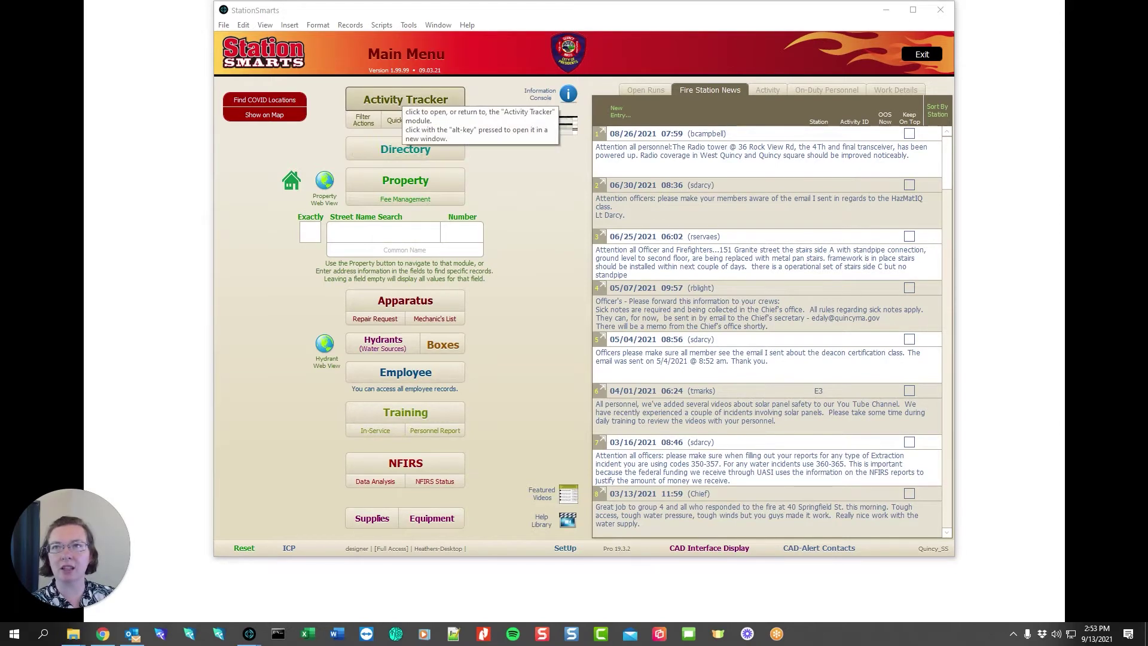
Step: Go to the Activity Tracker to reach last week's NFIRS Processing list
left_click(405, 99)
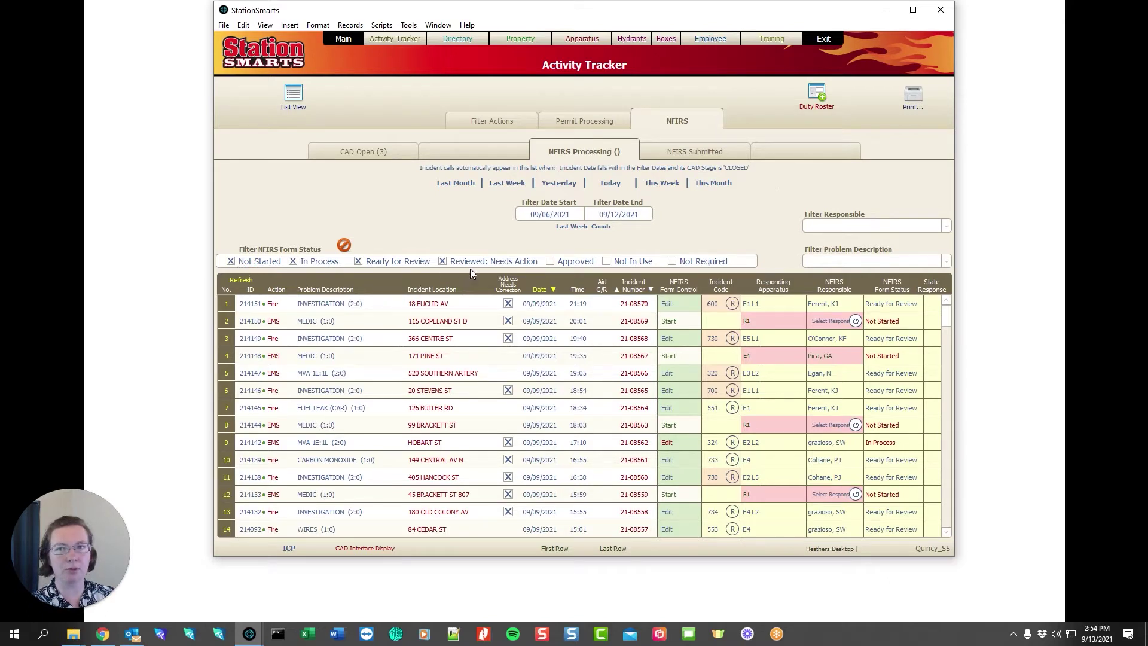
Step: Filter the list to one responsible member and start the NFIRS report for MEDIC incident 21-08567
left_click(948, 225)
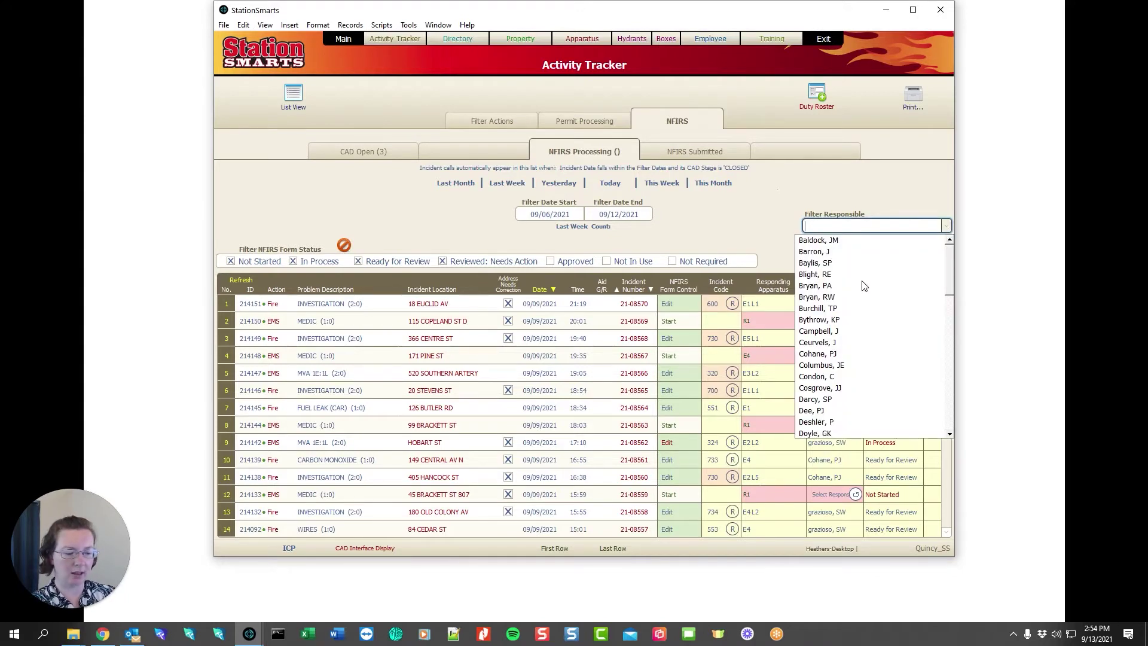
type("palaza, M")
left_click(801, 240)
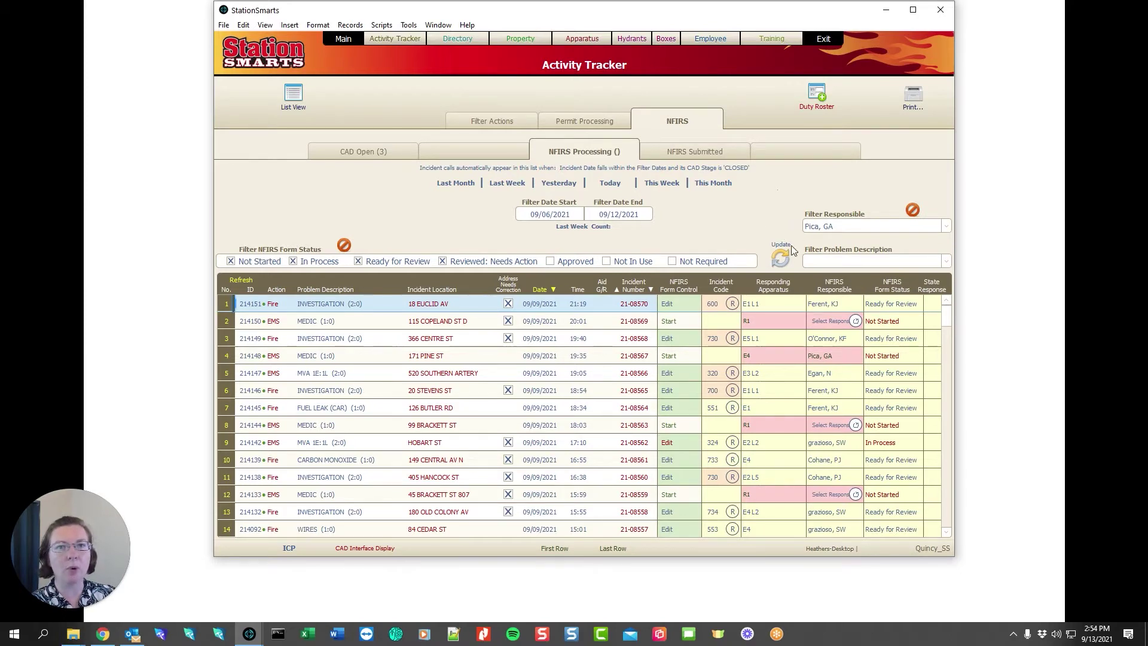
left_click(780, 257)
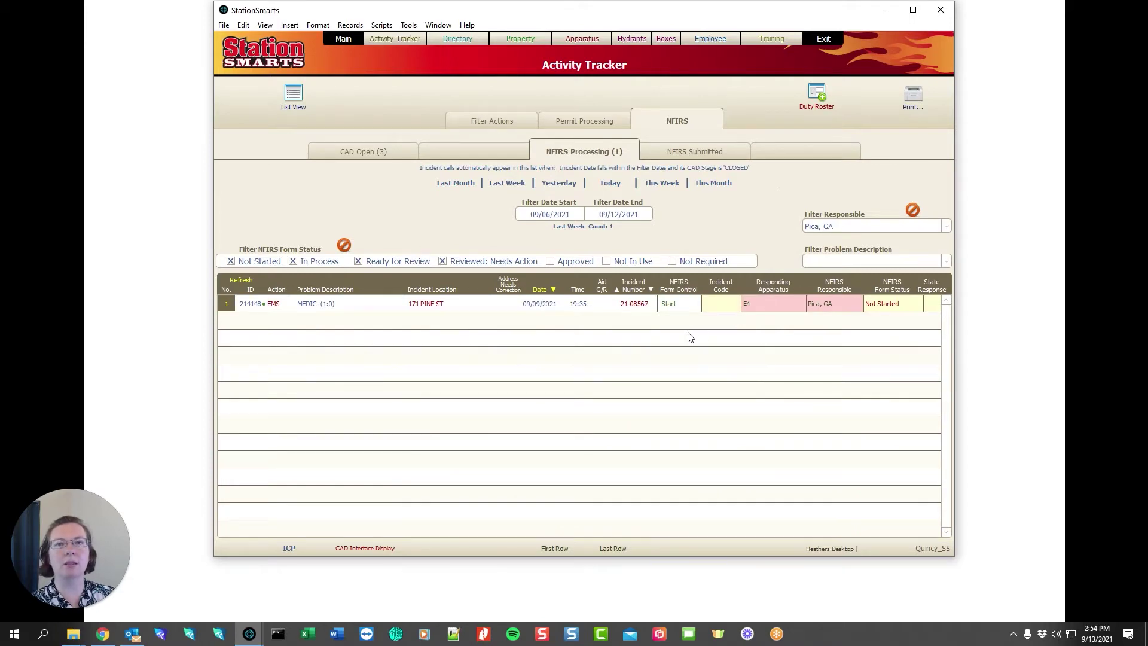
left_click(671, 304)
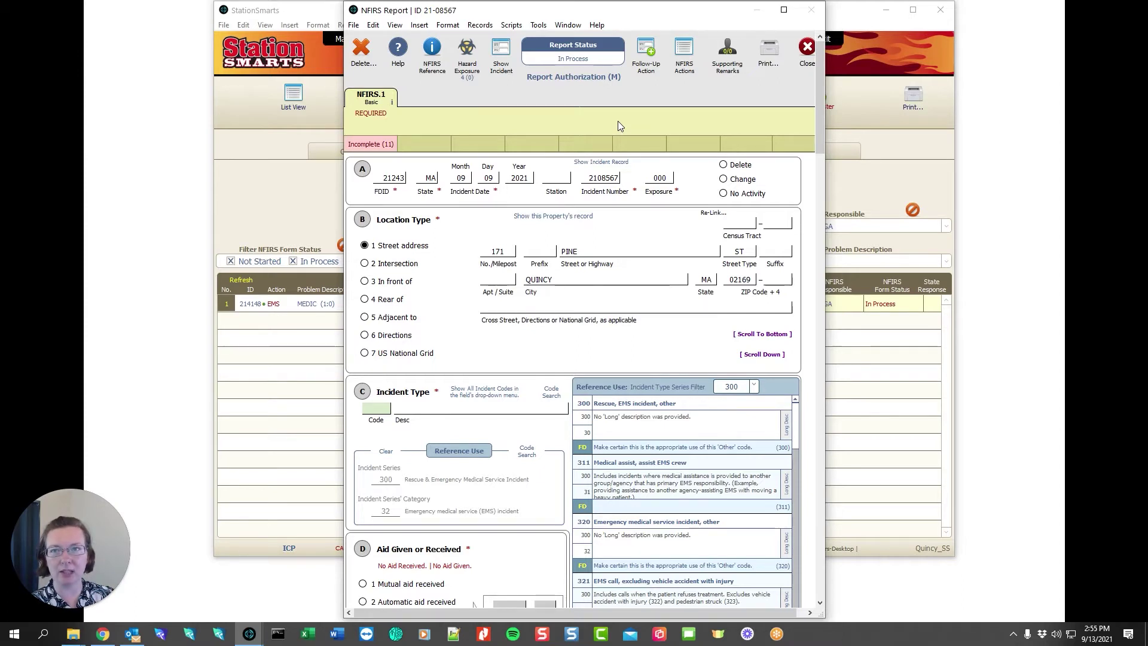
left_click(371, 147)
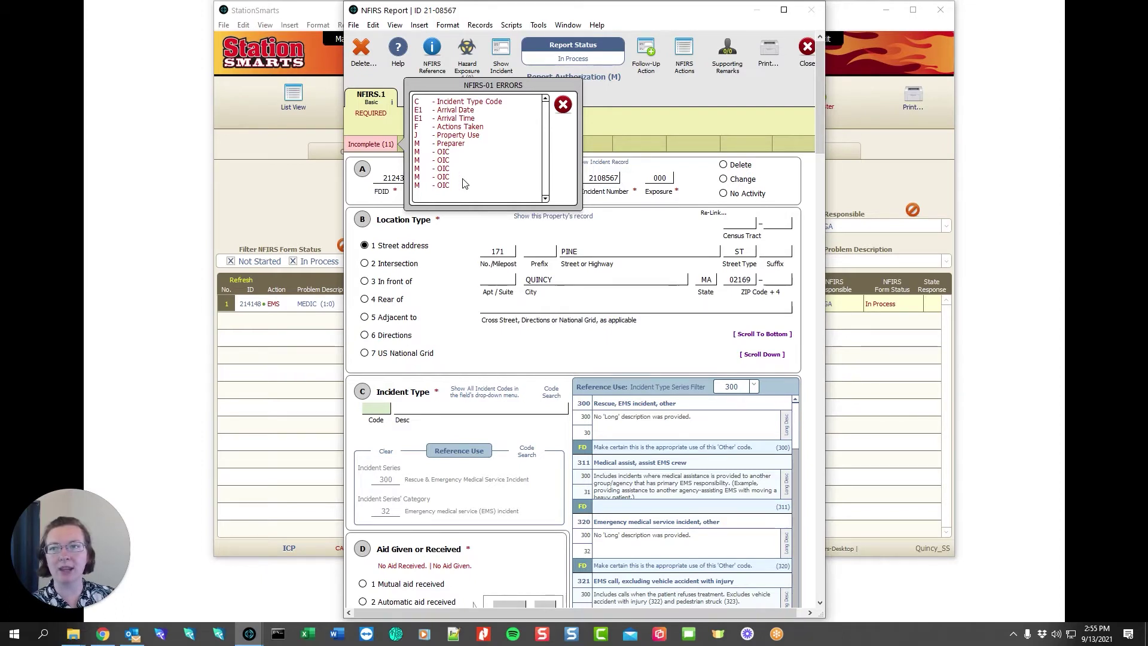
left_click(563, 104)
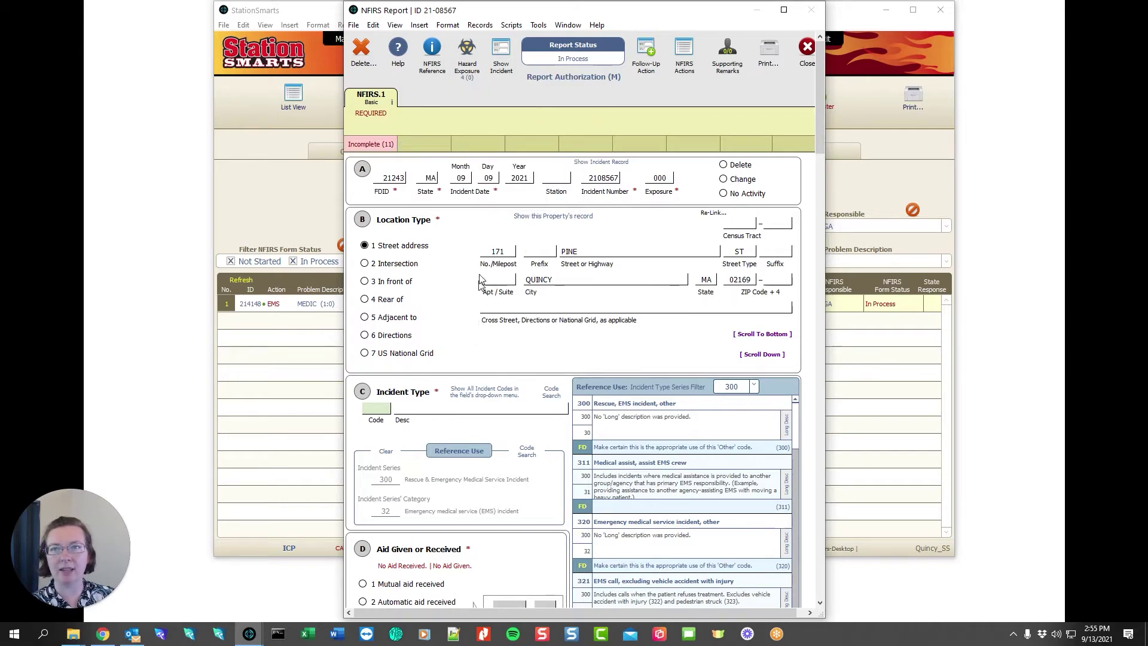
scroll(465, 226, "down", 2)
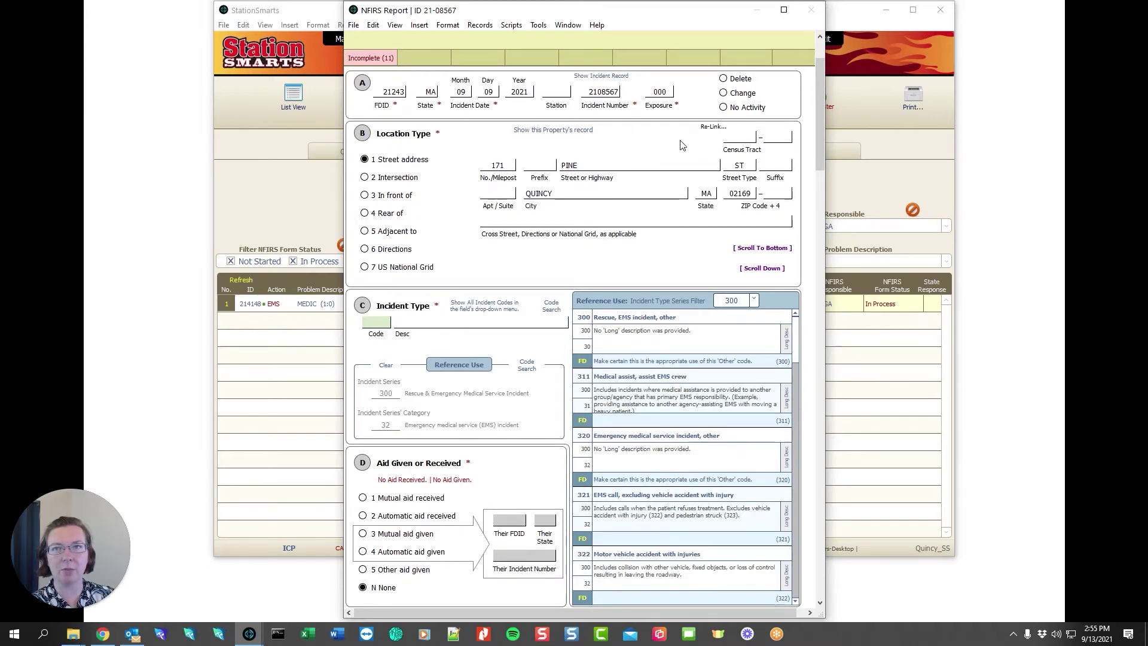
scroll(518, 236, "down", 3)
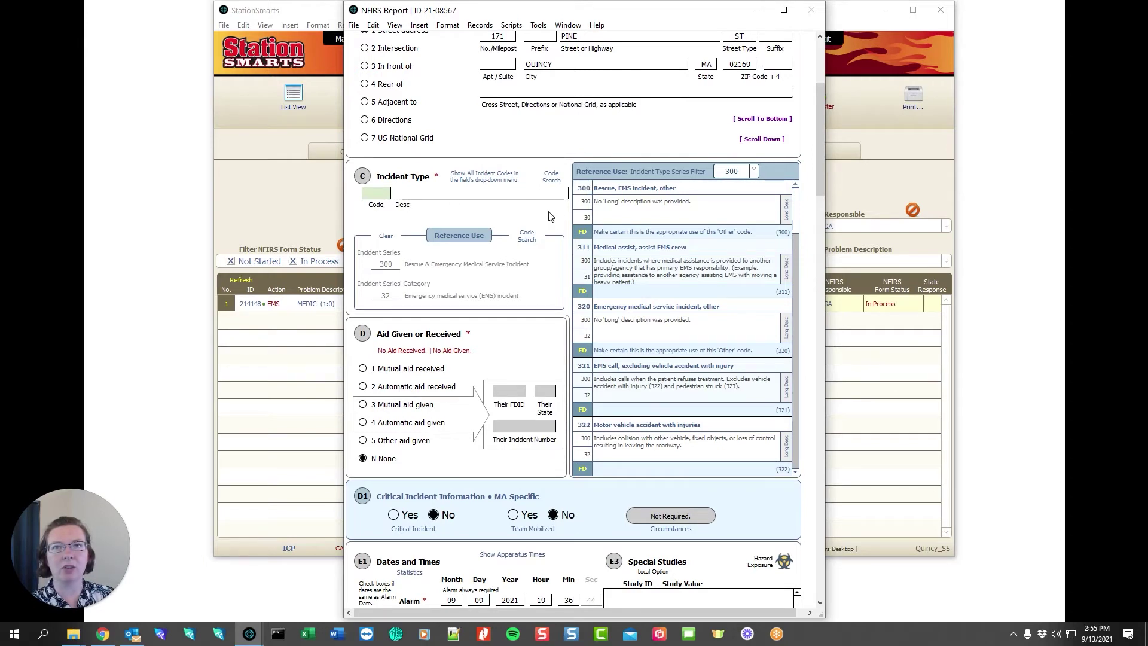
scroll(626, 236, "down", 1)
scroll(626, 236, "down", 4)
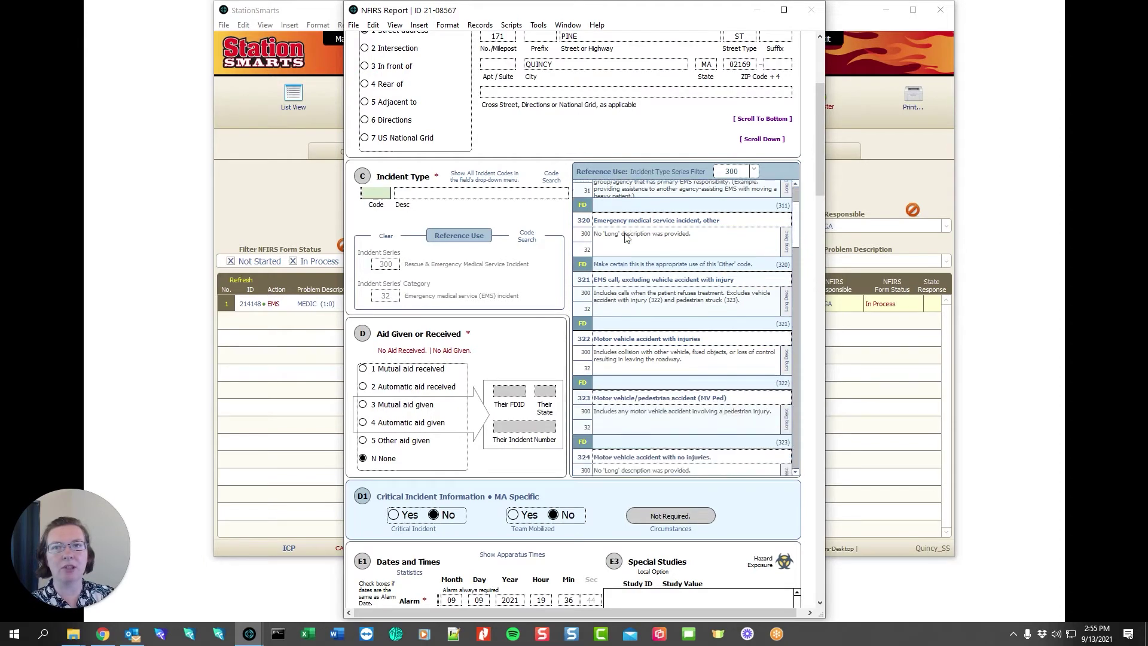
scroll(627, 237, "down", 3)
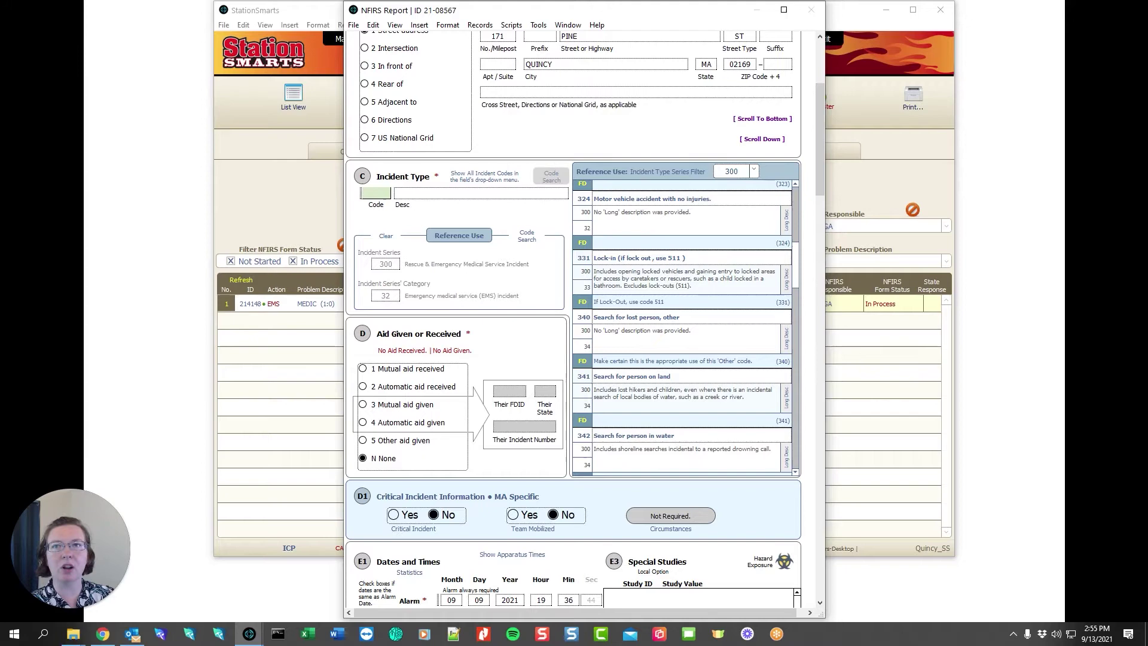
Step: Consult the extended incident type code reference, cancelling its keyword search, then close it
left_click(551, 176)
left_click_drag(952, 11, 744, 18)
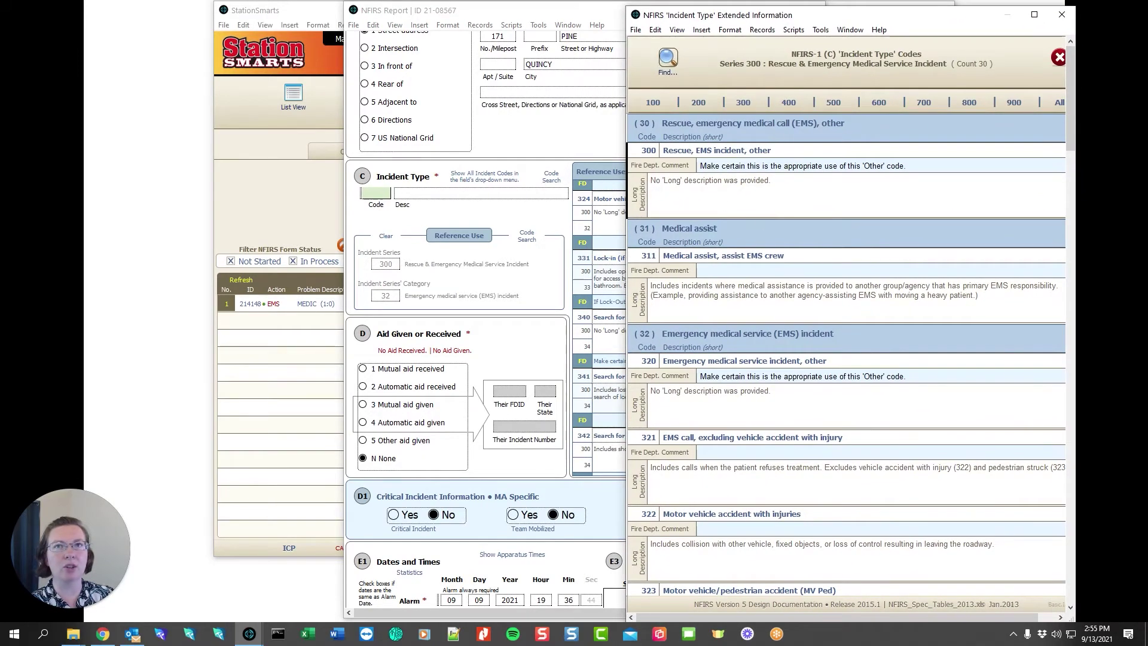
left_click(667, 60)
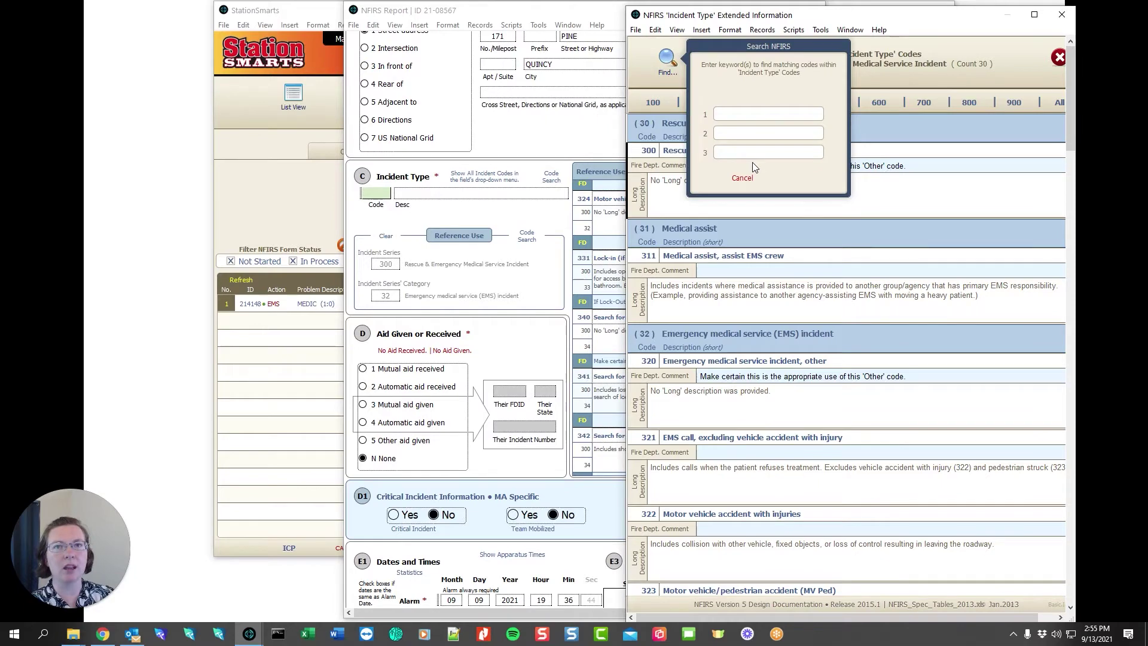
left_click(742, 178)
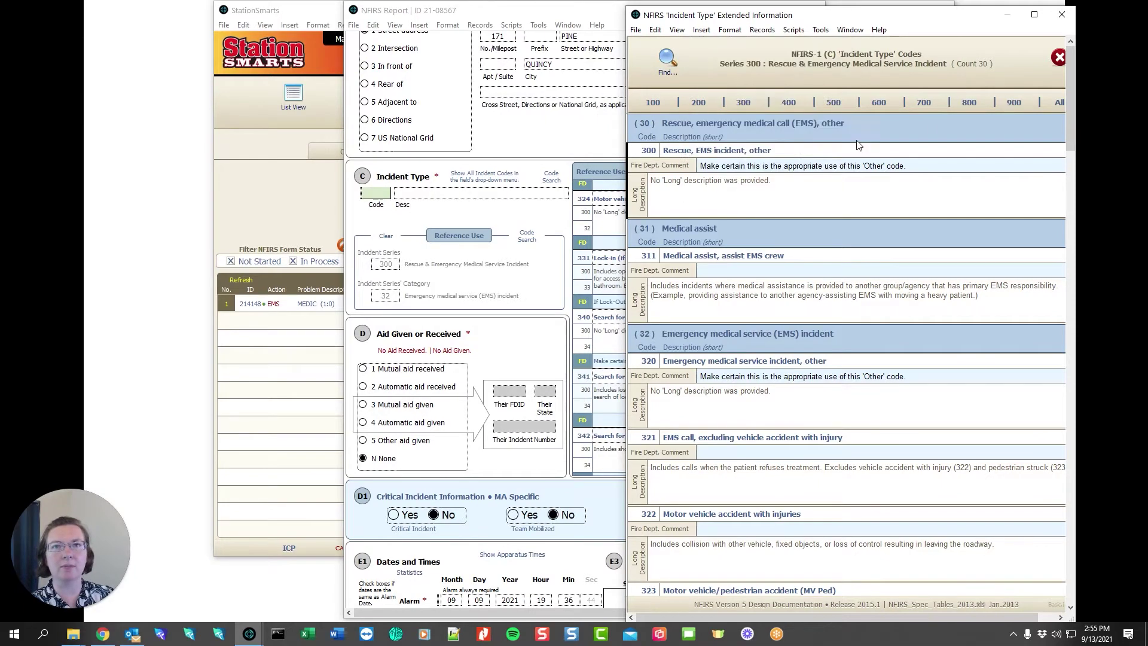
left_click(1058, 57)
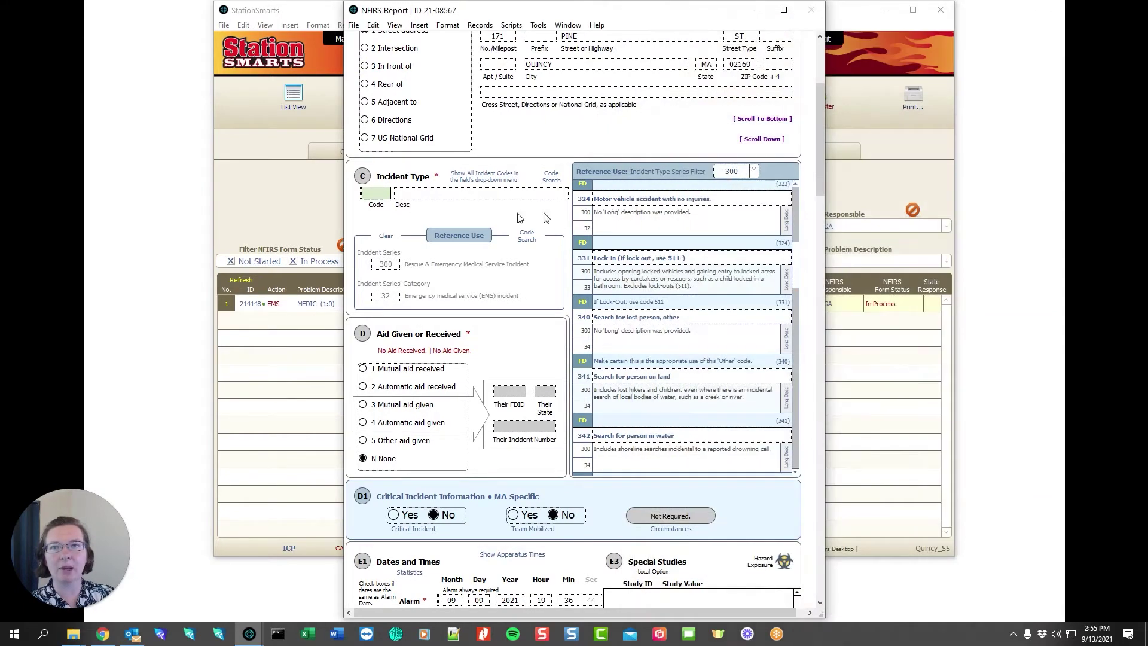
Step: Set the Incident Type Code to 322, Motor vehicle accident with injuries
left_click(377, 192)
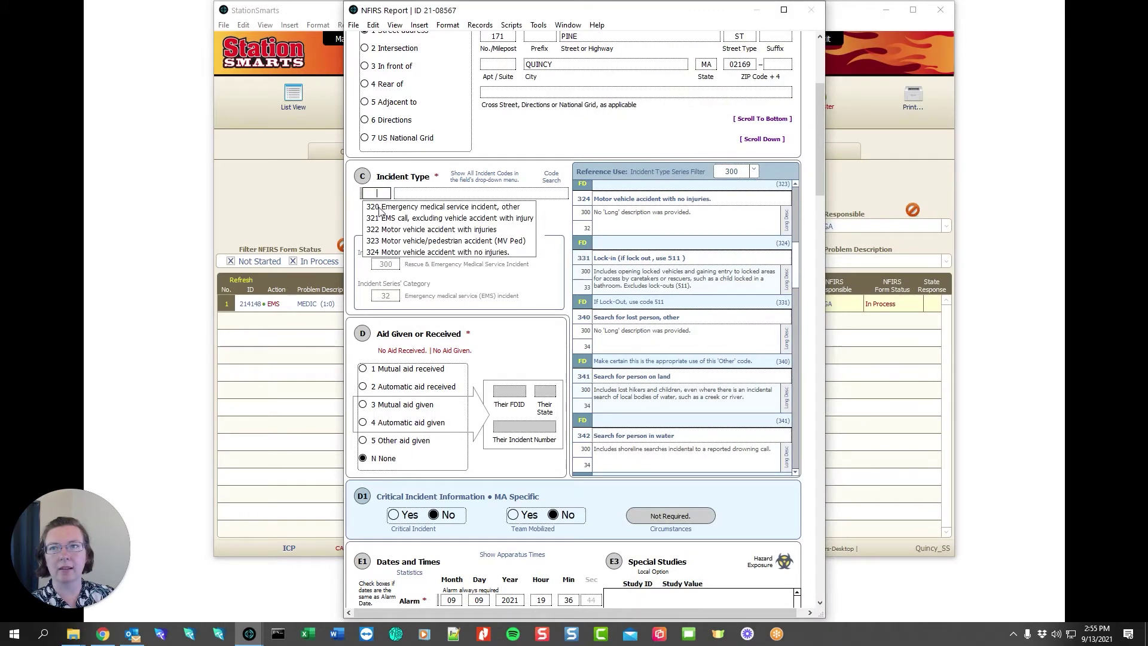
left_click(380, 207)
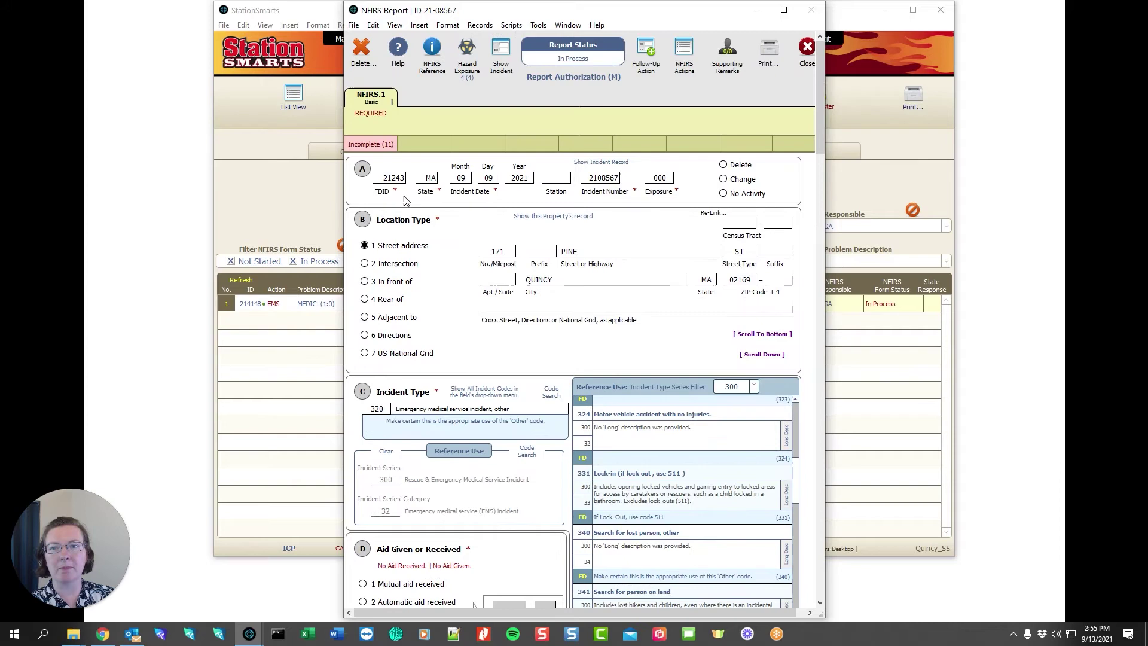
scroll(407, 185, "down", 3)
scroll(427, 161, "down", 1)
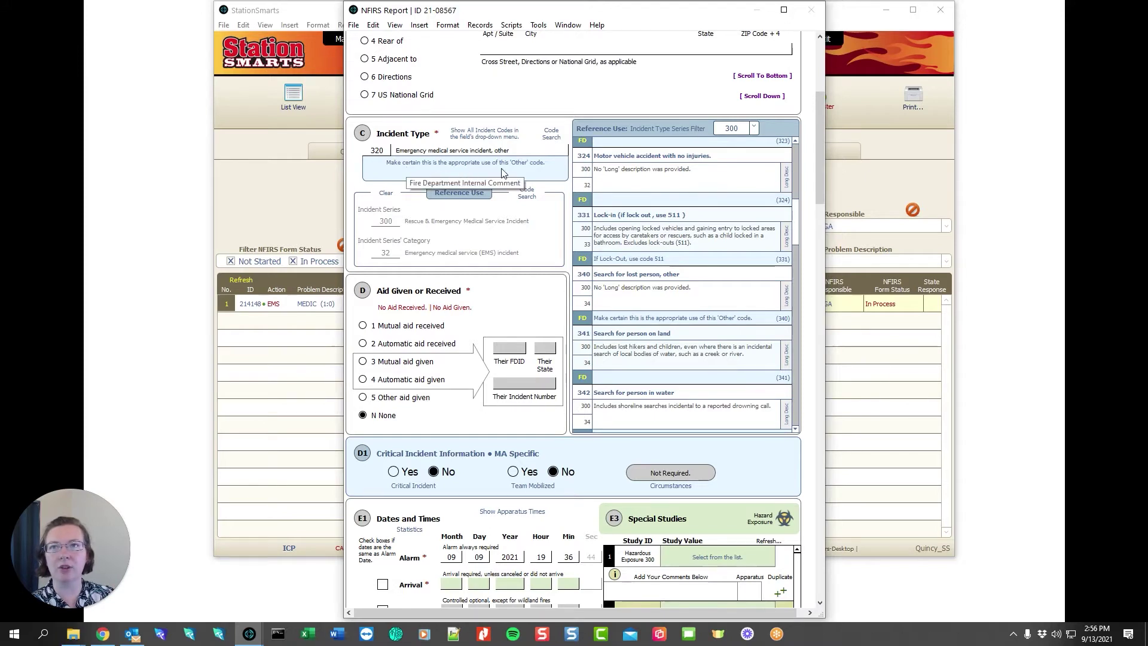
left_click(381, 152)
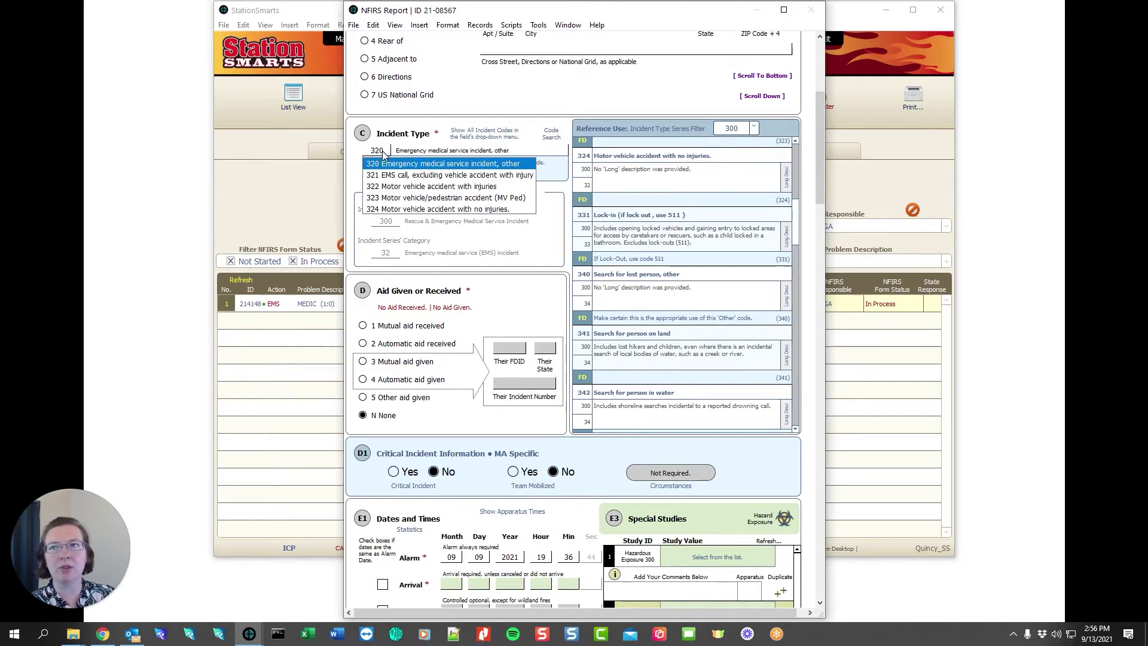
left_click(385, 187)
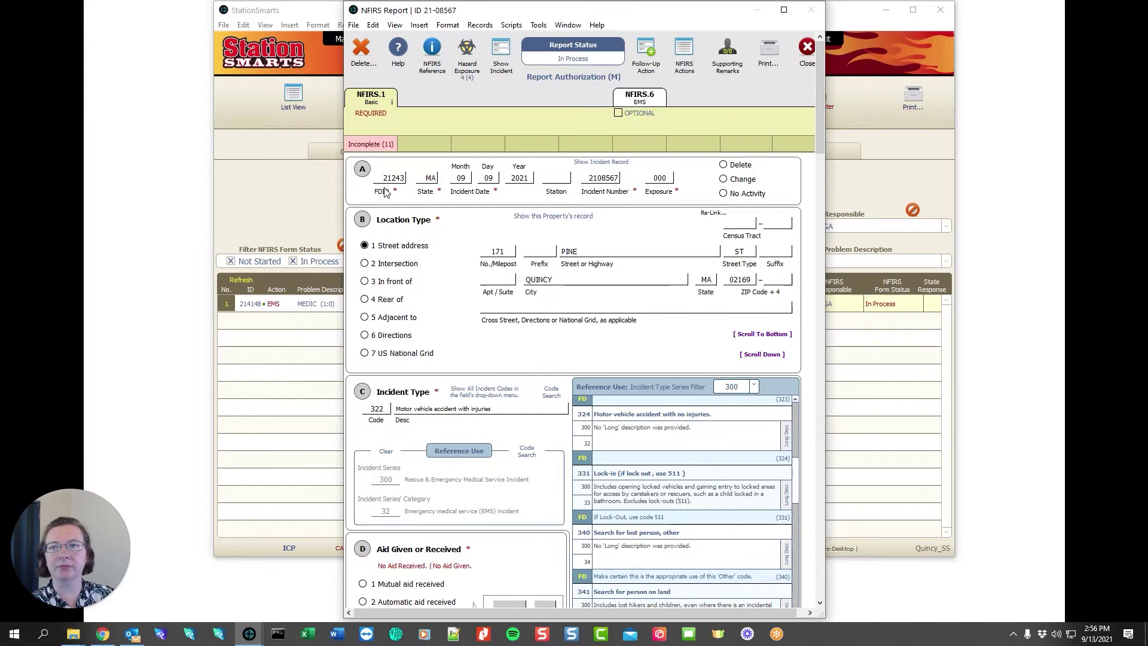
scroll(383, 197, "down", 3)
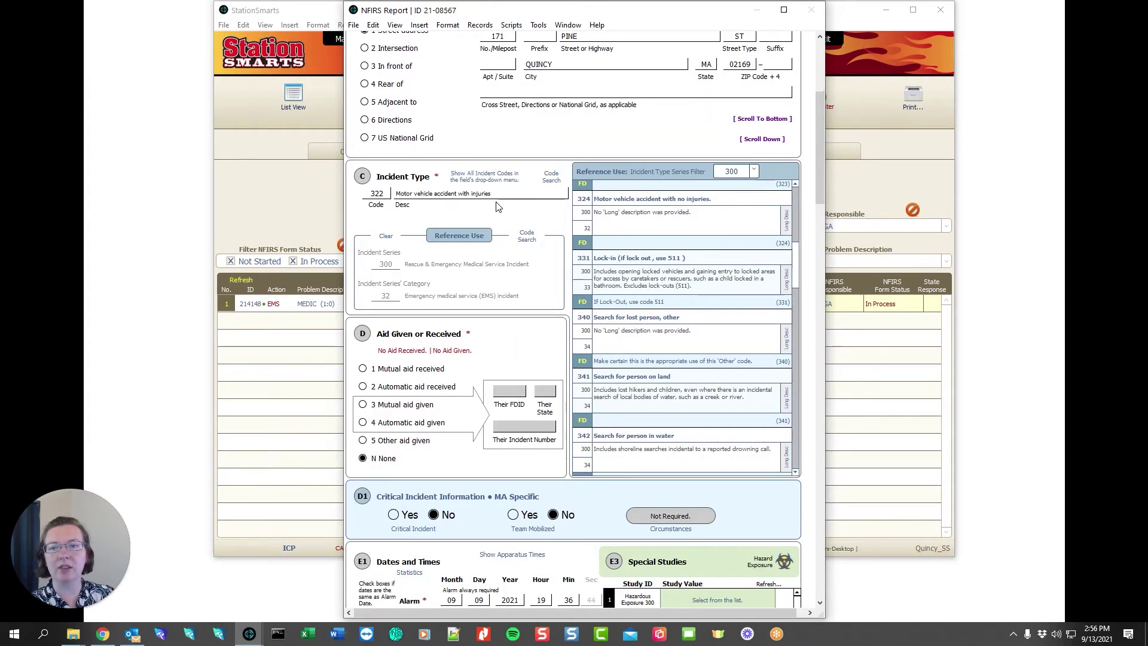
scroll(496, 206, "down", 3)
scroll(496, 206, "down", 1)
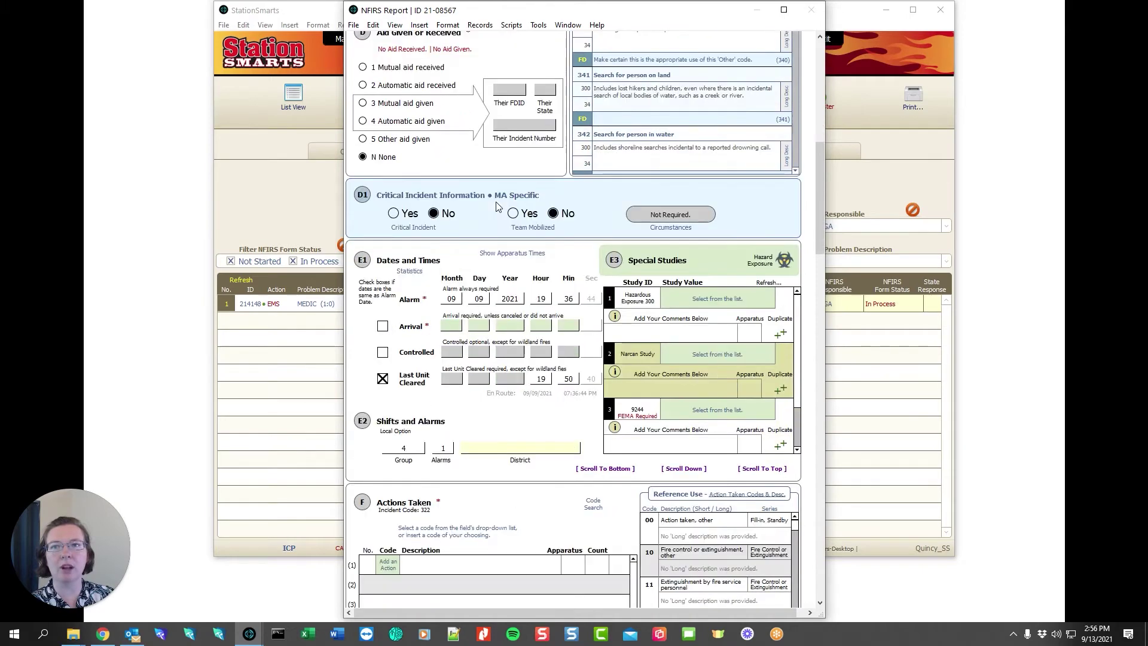
Step: Record an arrival time of 19:40 in E1 Dates and Times
scroll(497, 206, "down", 2)
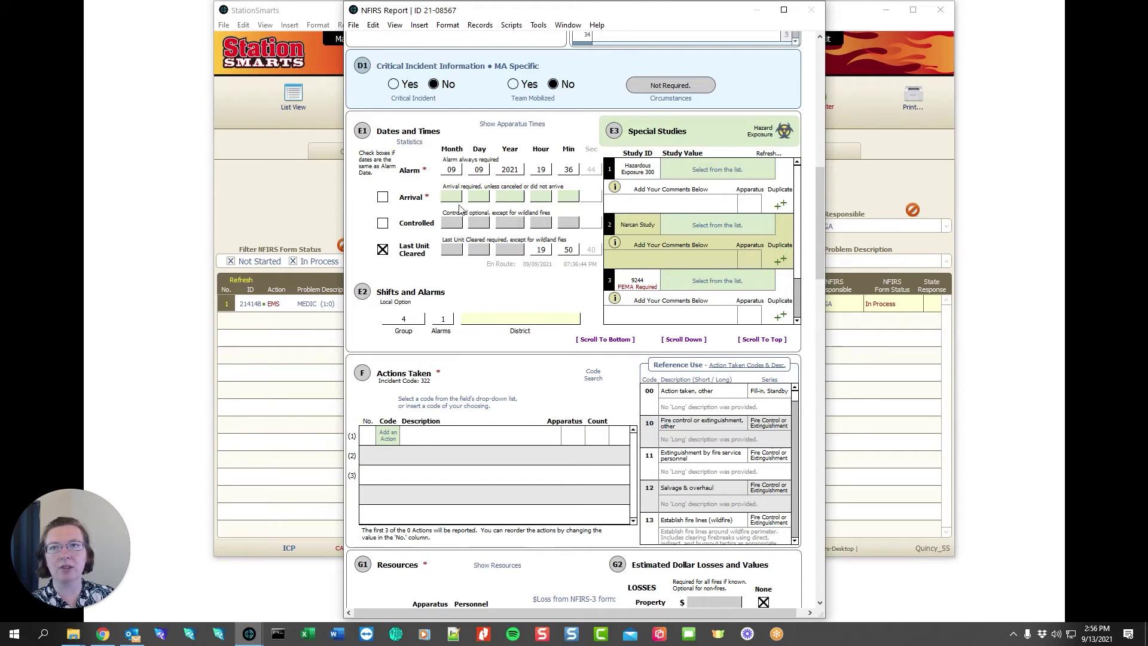
left_click(383, 198)
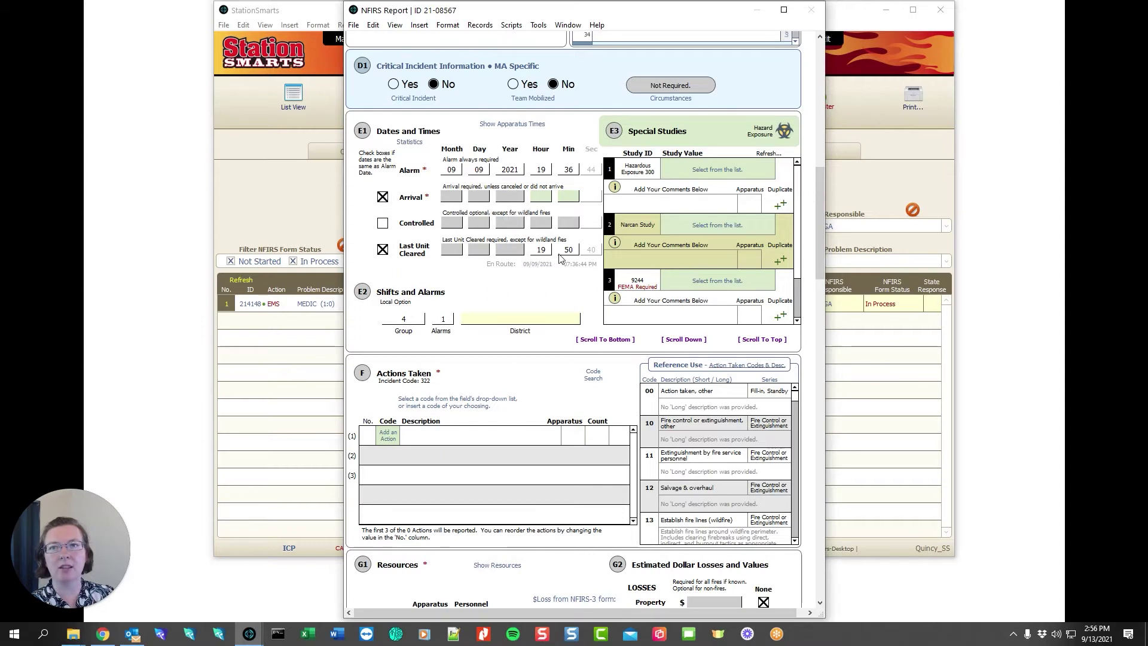
left_click(541, 196)
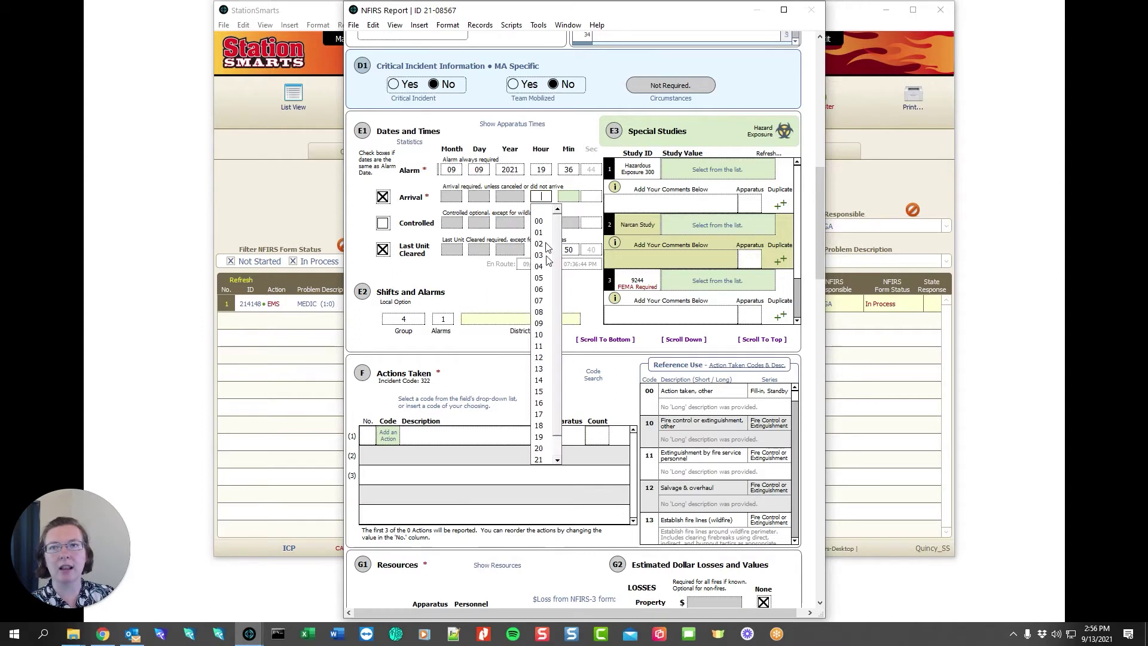
left_click(541, 436)
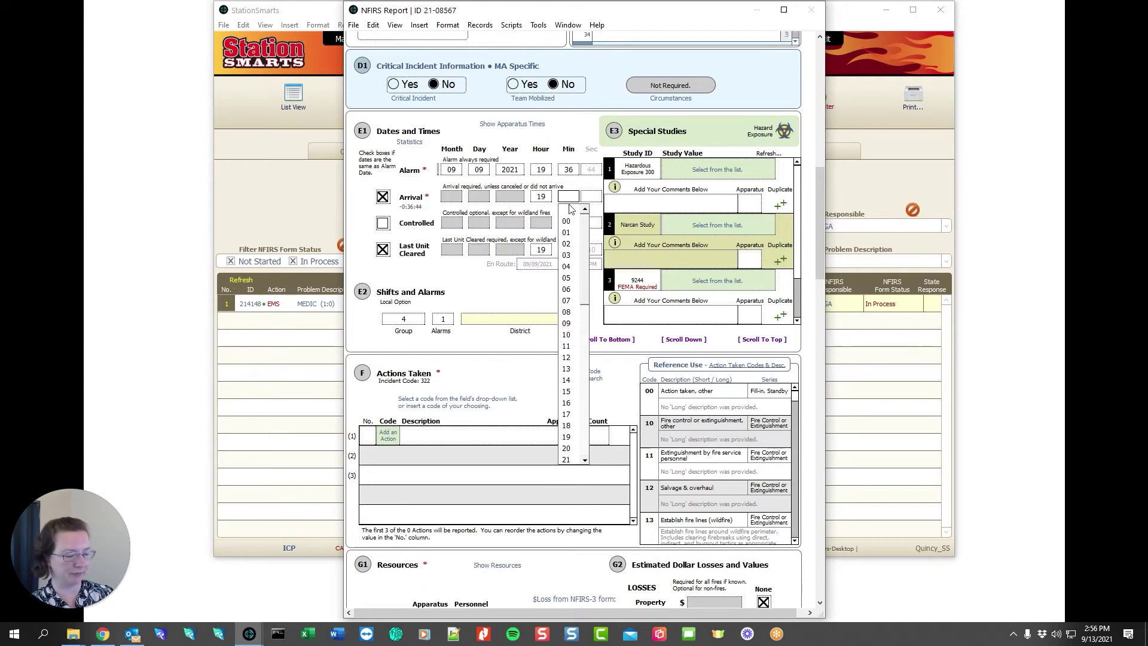
type("40")
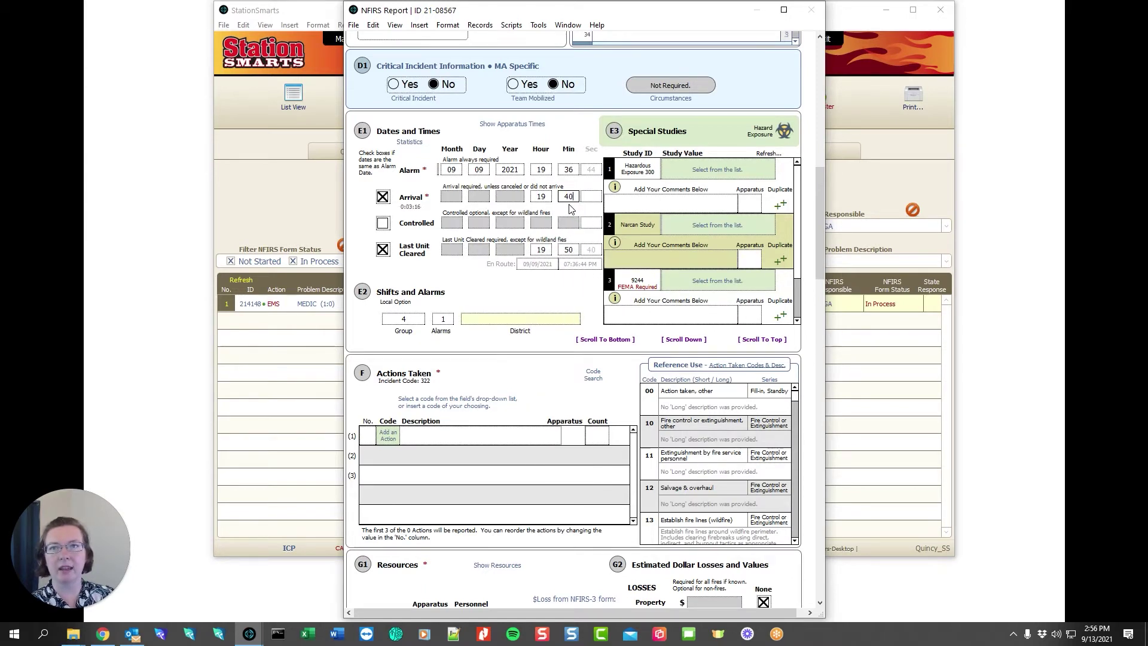
key("Return")
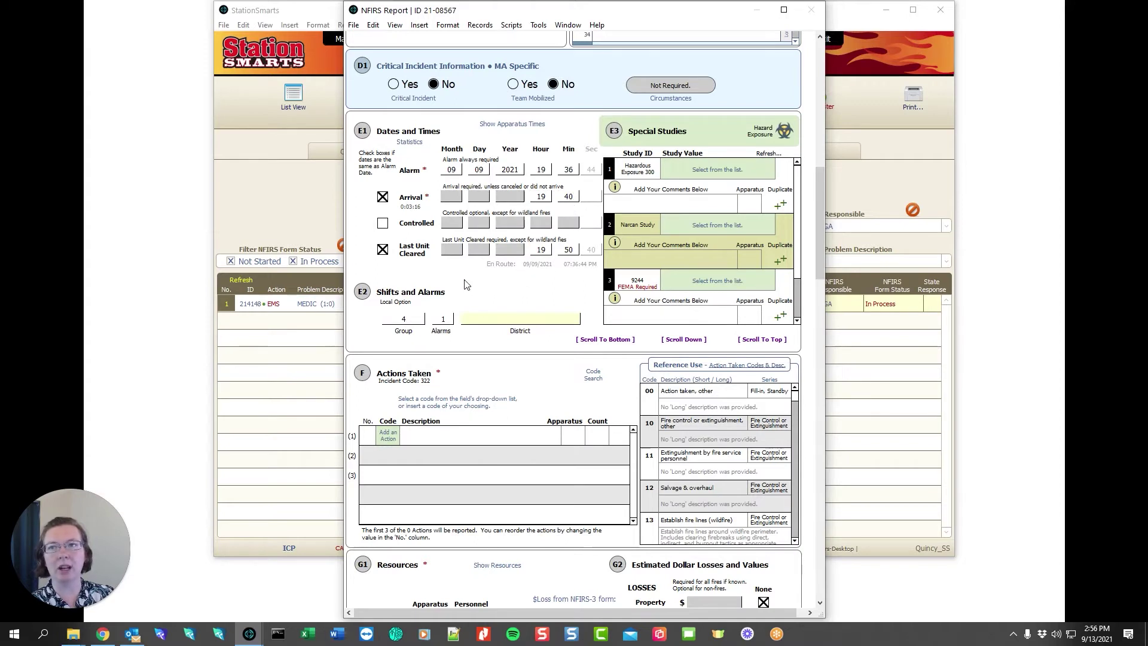
Step: Try arrival minute 35, then restore 40 to clear the alarm-after-arrival error
left_click(577, 197)
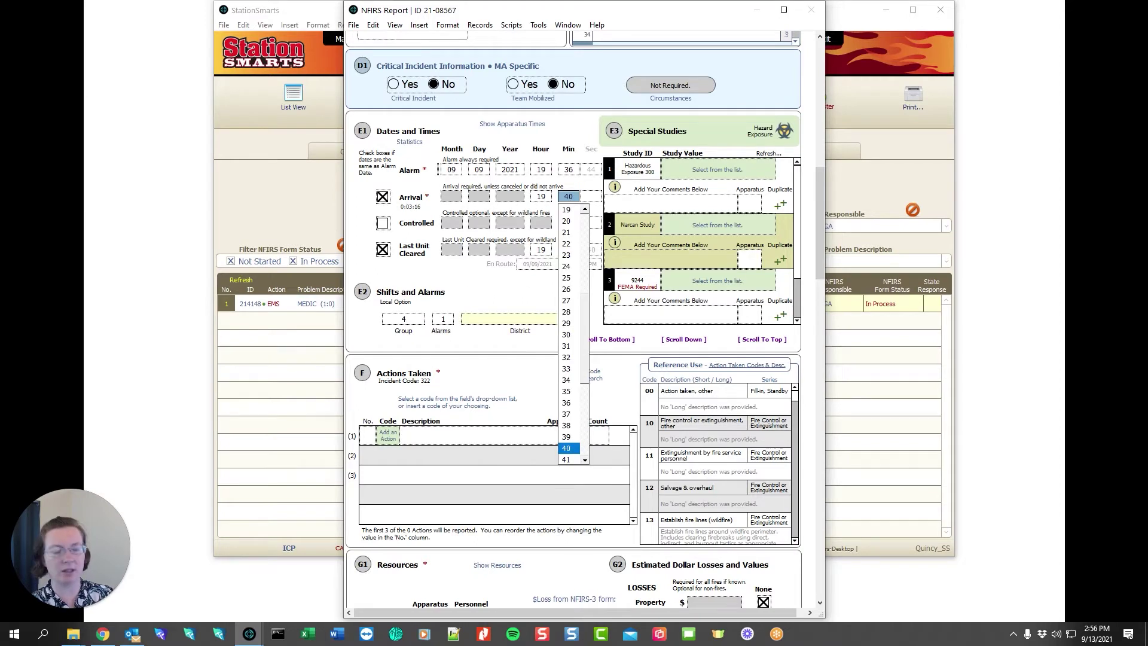
type("35")
key("Return")
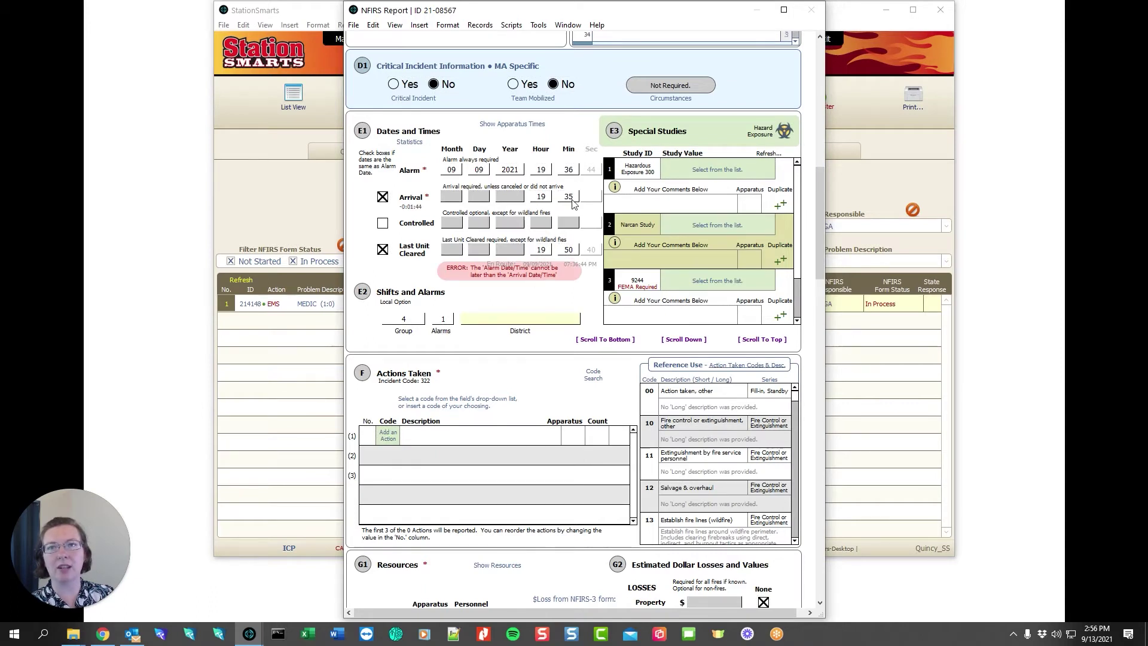
left_click(570, 197)
type("4")
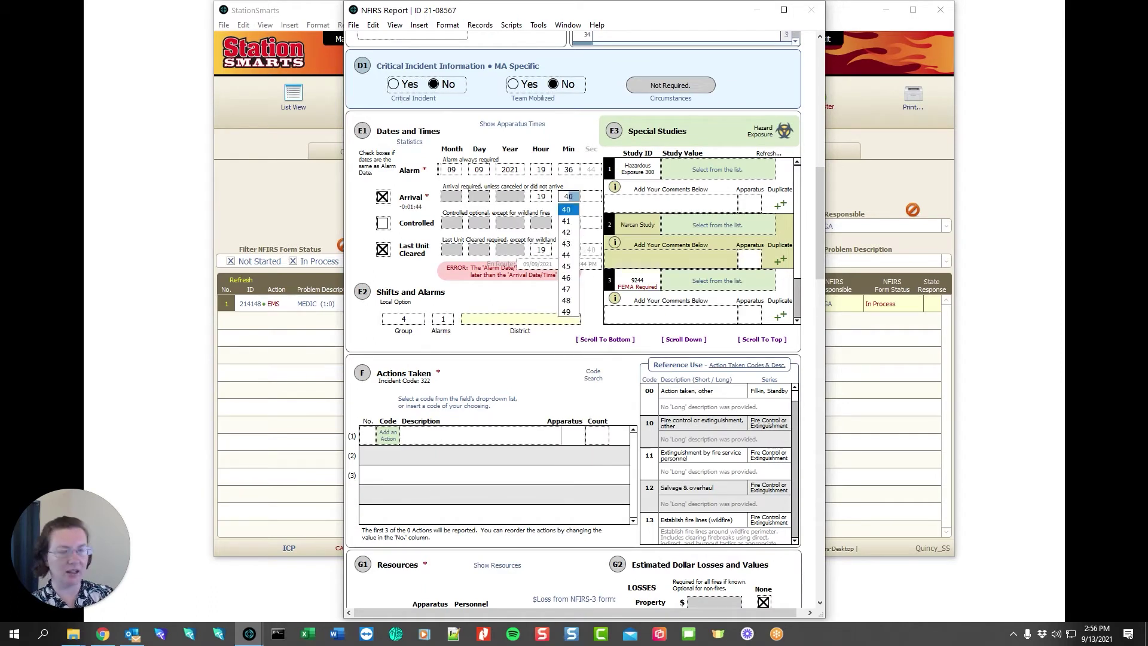
type("0")
left_click(543, 221)
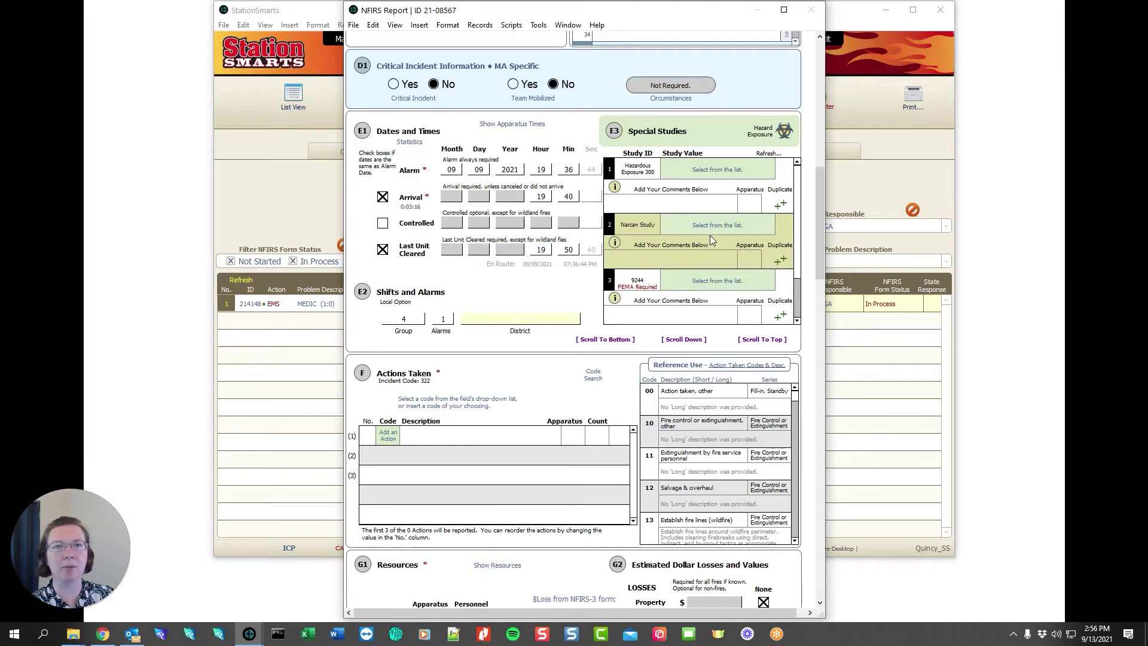
scroll(711, 237, "up", 3)
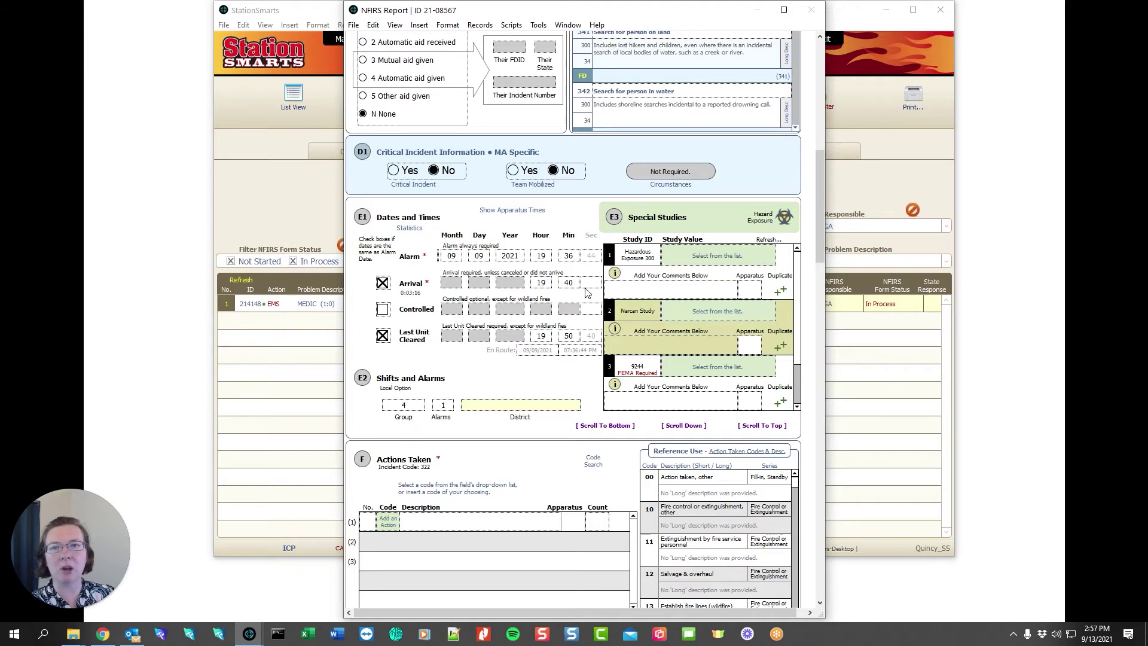
scroll(586, 287, "down", 4)
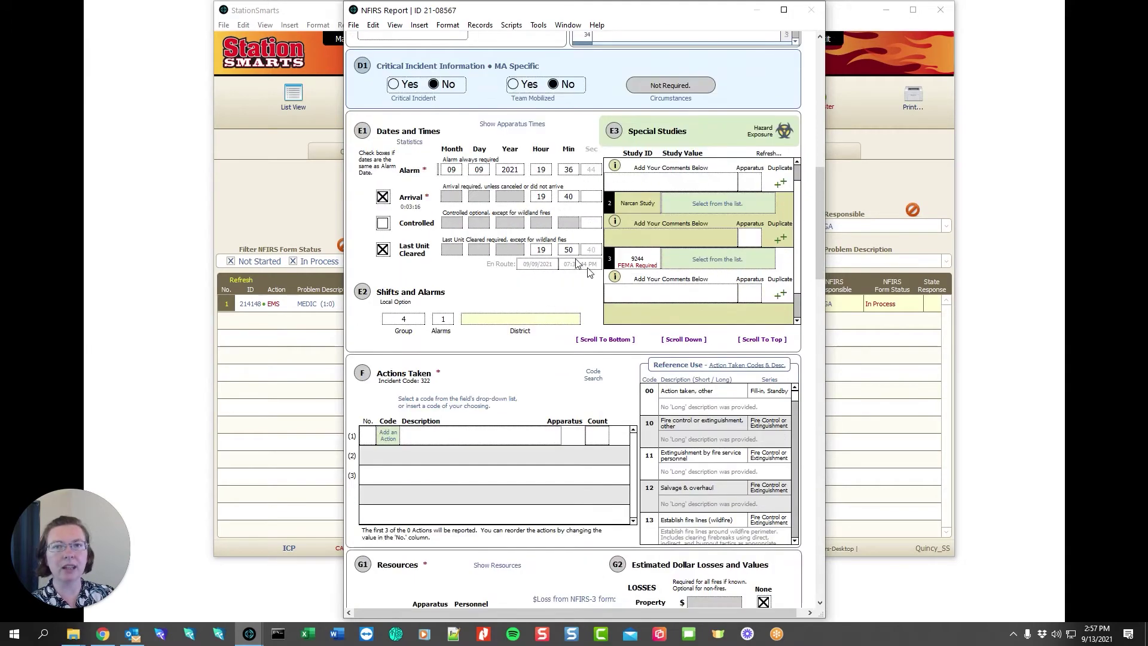
Step: Set the 9244 COVID study to '3. No, COVID 19 was not a factor'
scroll(592, 273, "down", 1)
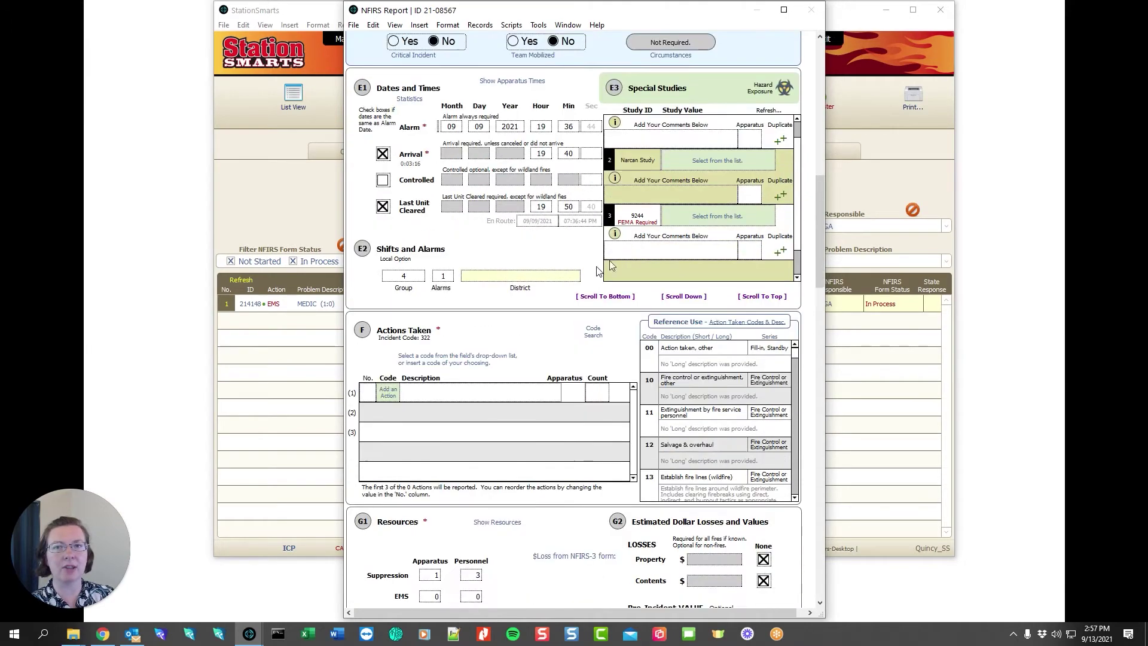
left_click(686, 219)
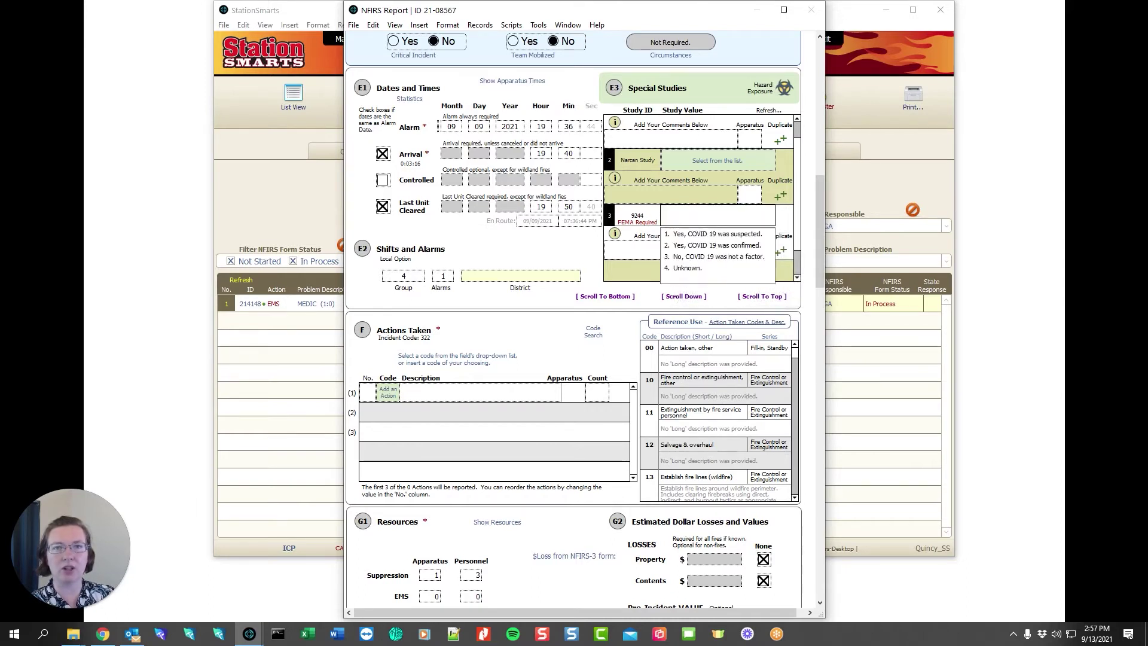
left_click(680, 261)
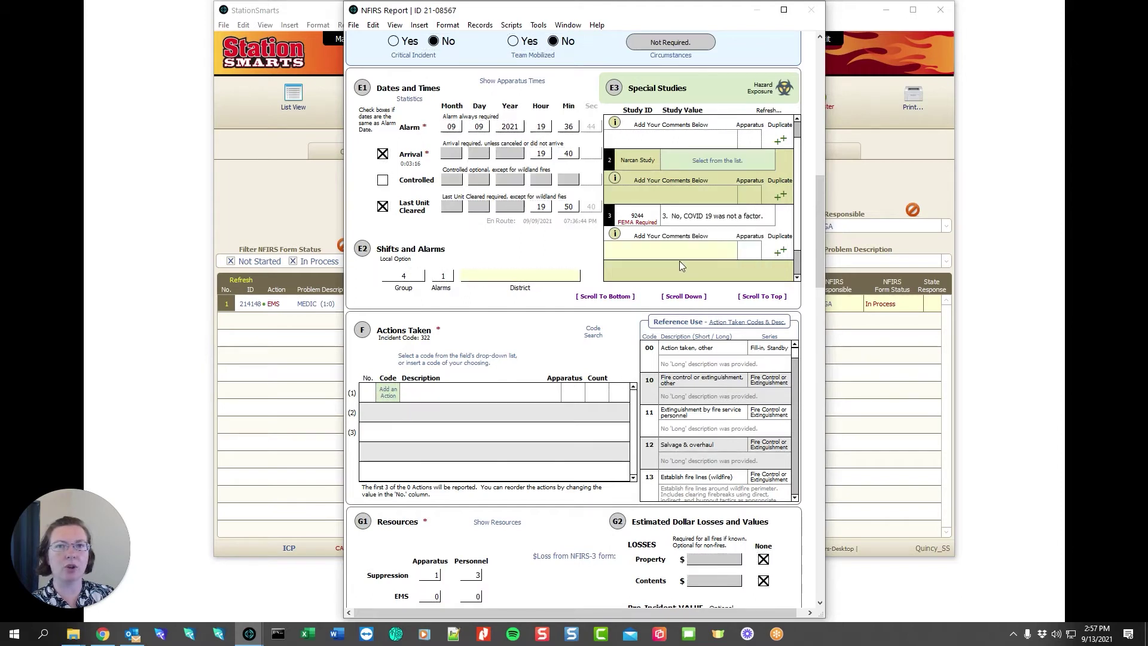
Step: Set Hazardous Exposure 300 and the Narcan Study to Not Applicable
scroll(679, 261, "up", 2)
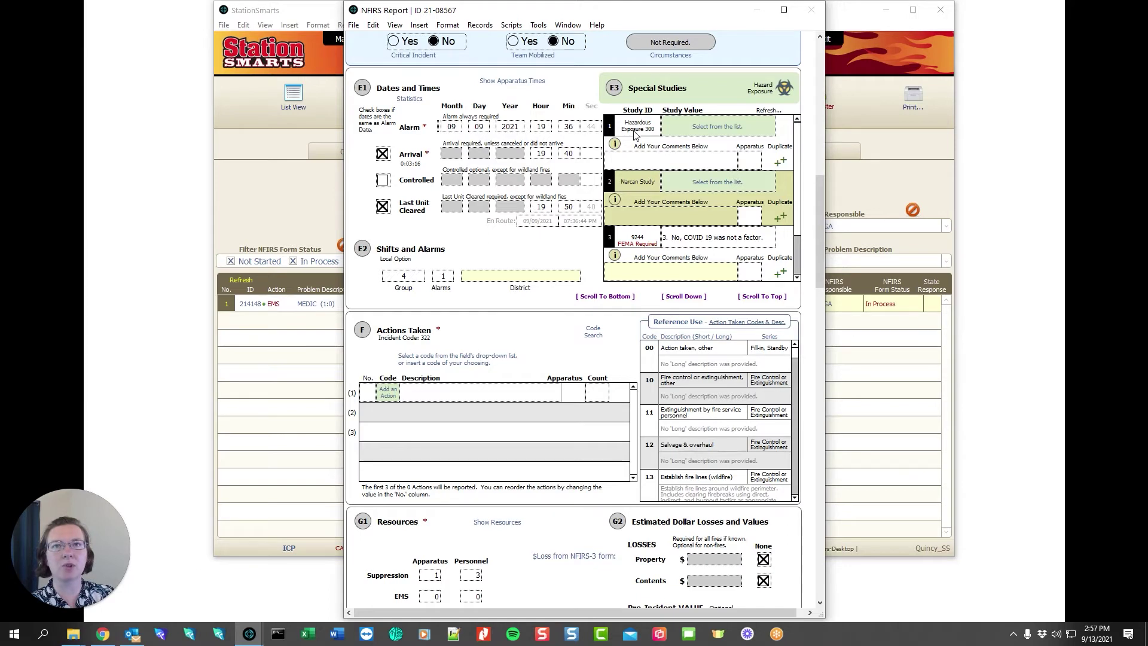
left_click(684, 135)
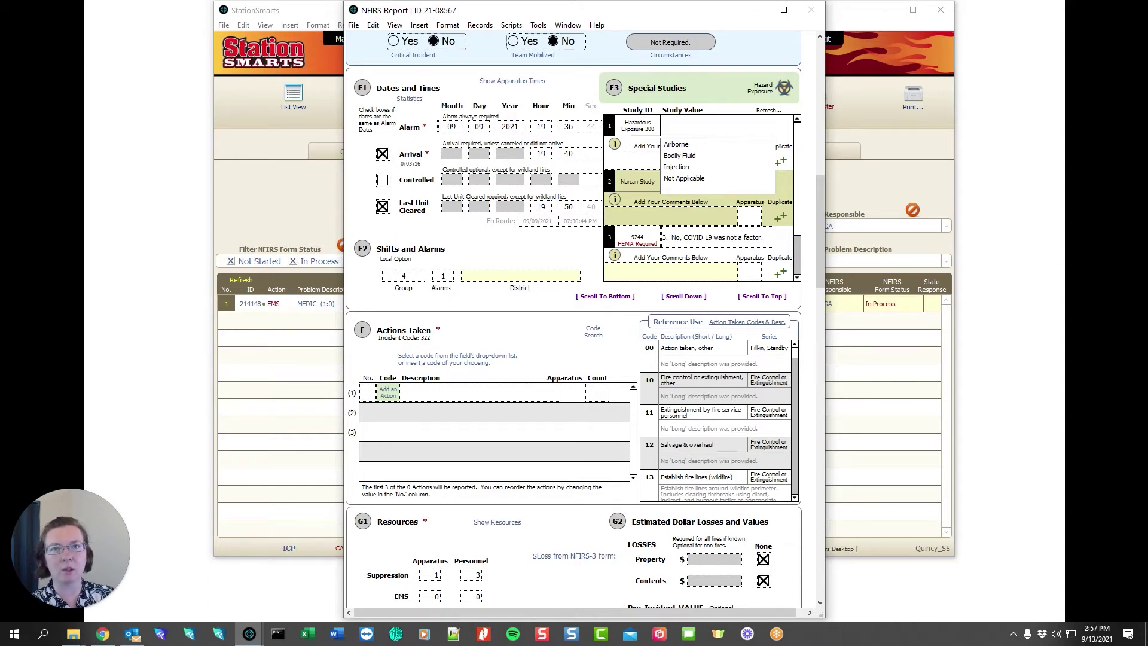
left_click(676, 180)
left_click(675, 181)
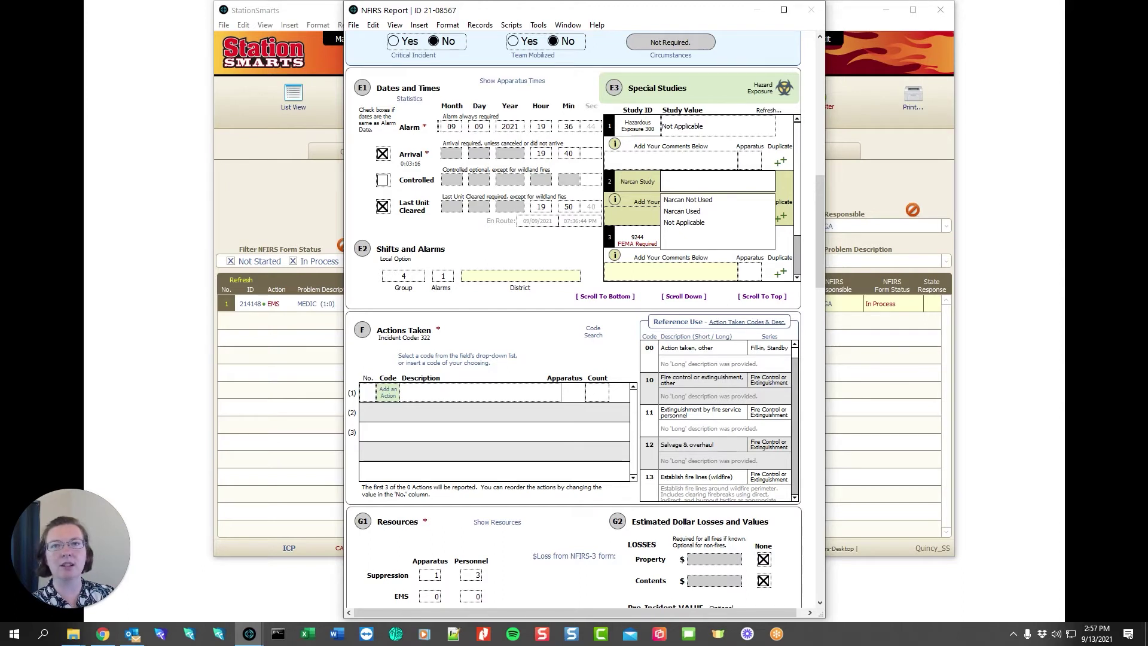
left_click(676, 223)
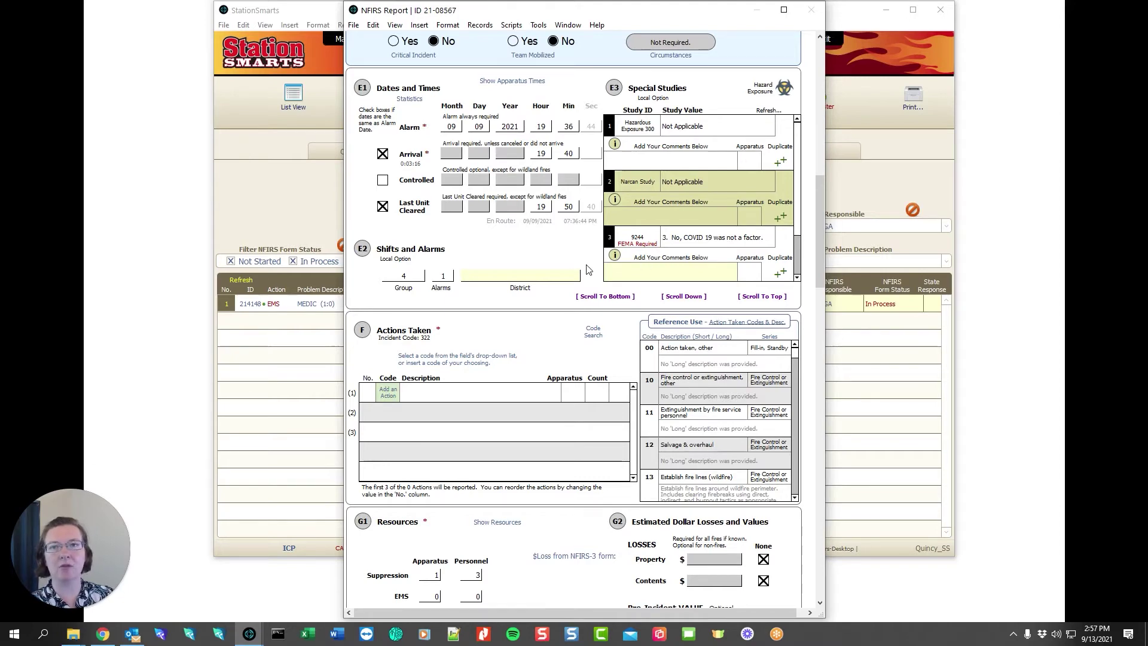
Step: Add actions 31 Provide first aid & check for injuries and 34 Transport person
scroll(586, 269, "down", 4)
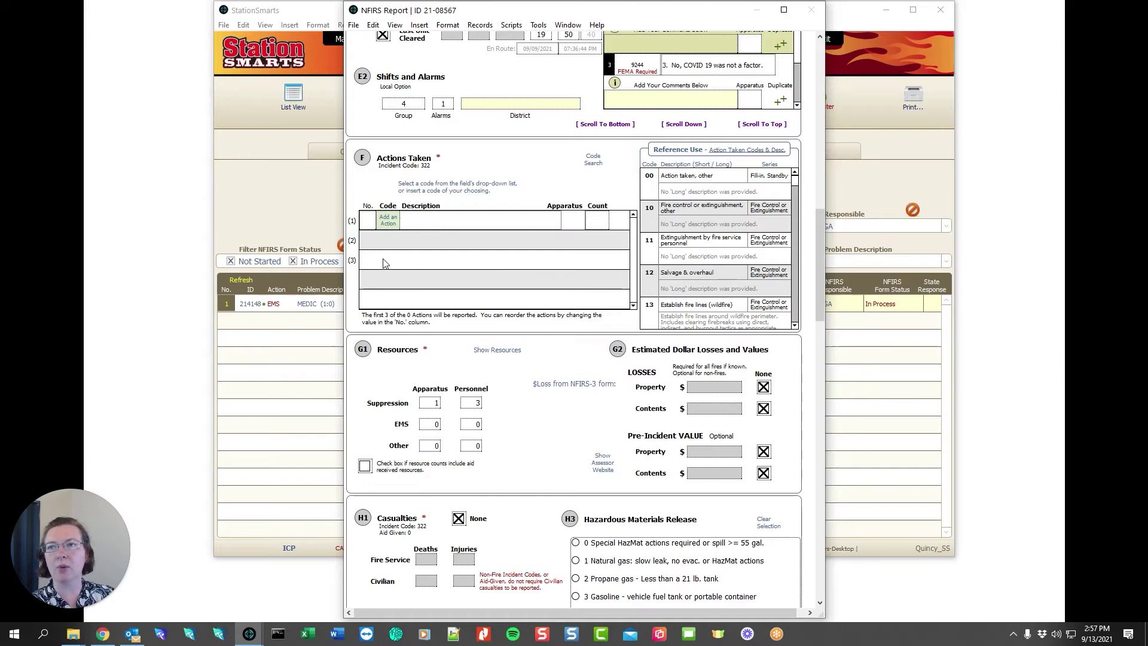
left_click(388, 220)
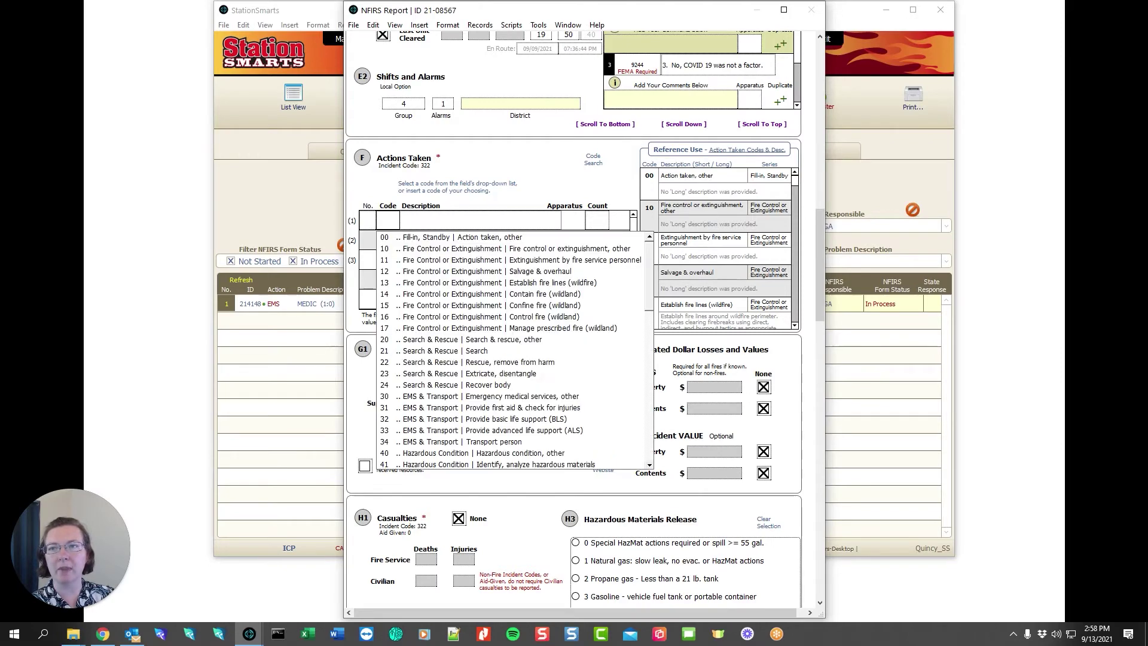
left_click(392, 409)
left_click(395, 244)
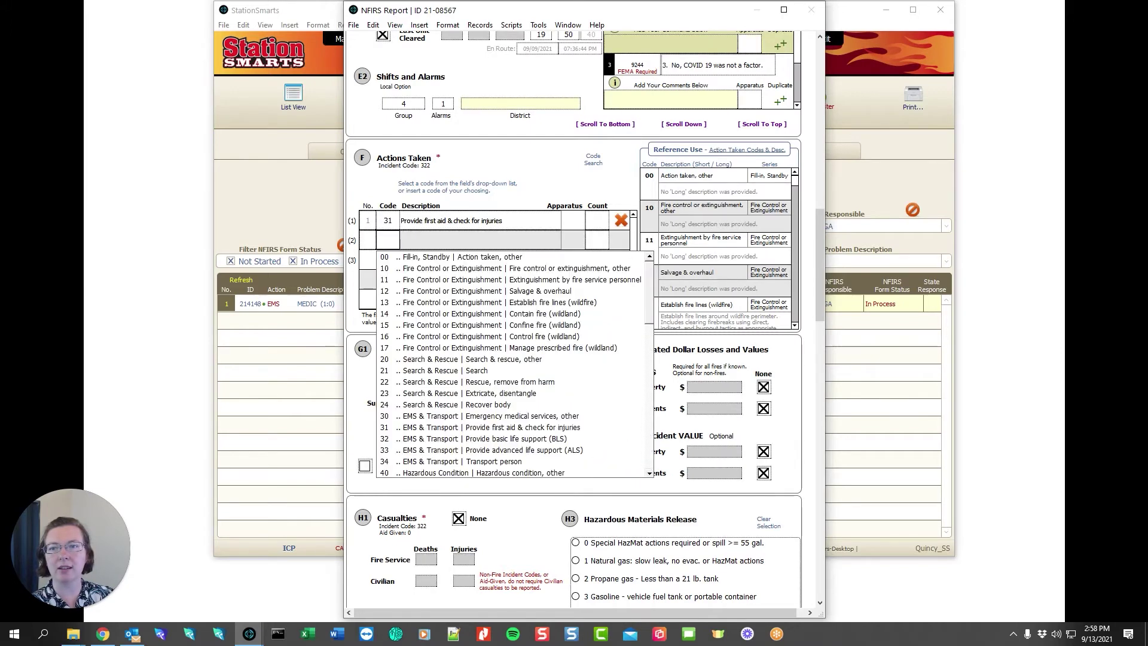
left_click(408, 463)
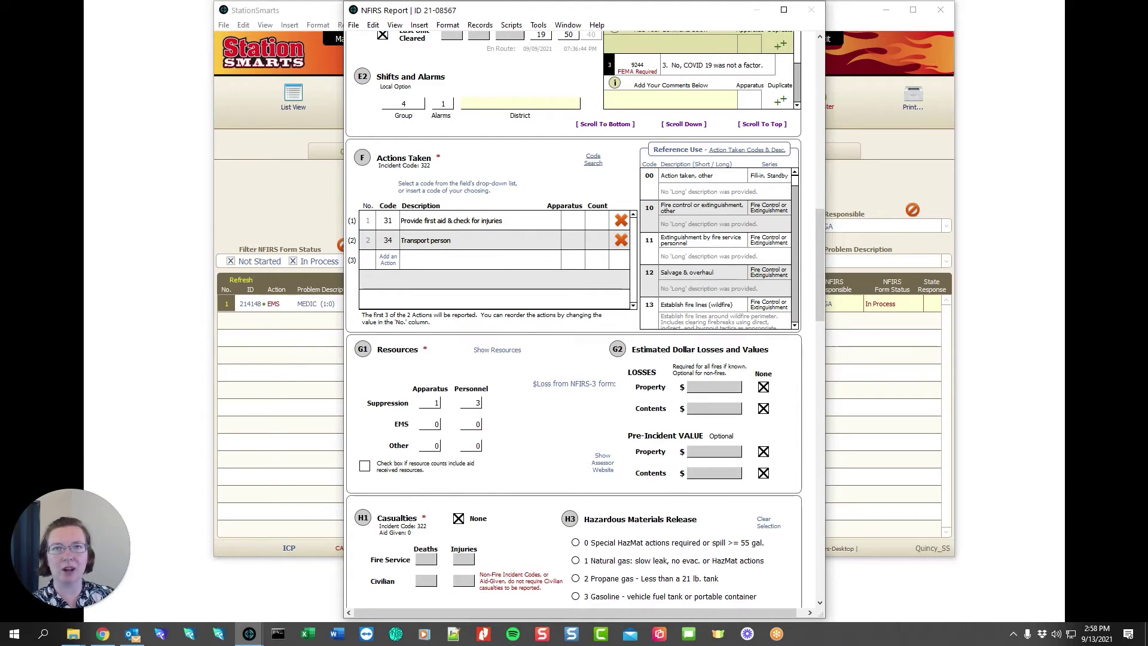
scroll(445, 284, "down", 4)
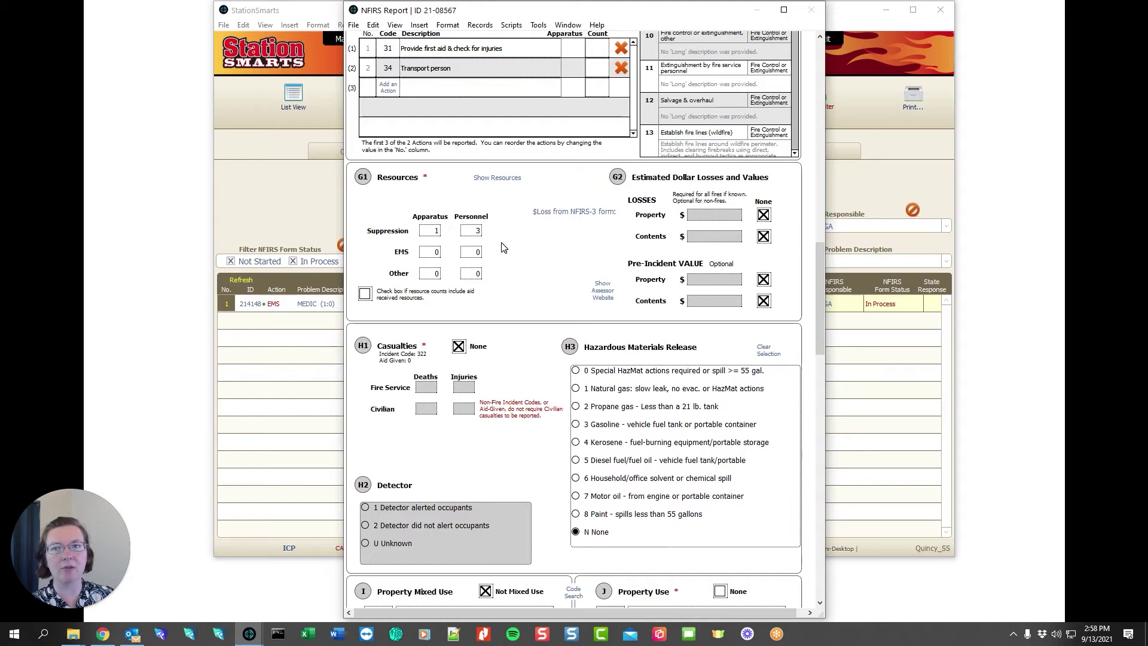
Step: Tick None in J Property Use so the code becomes NNN
scroll(496, 245, "down", 5)
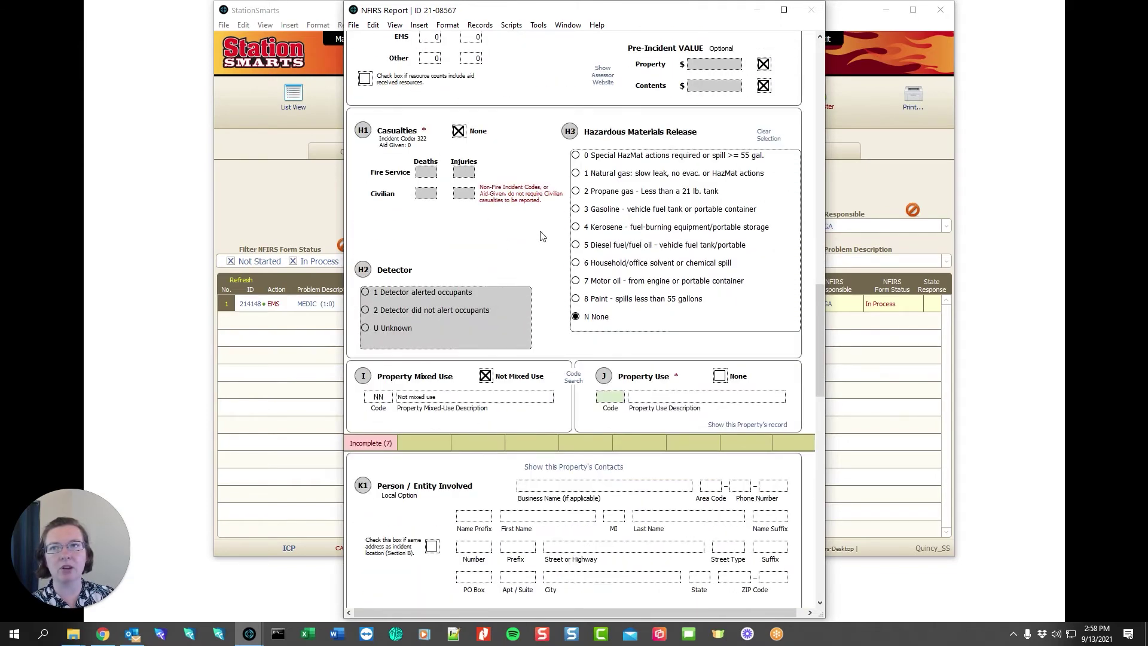
scroll(542, 234, "down", 4)
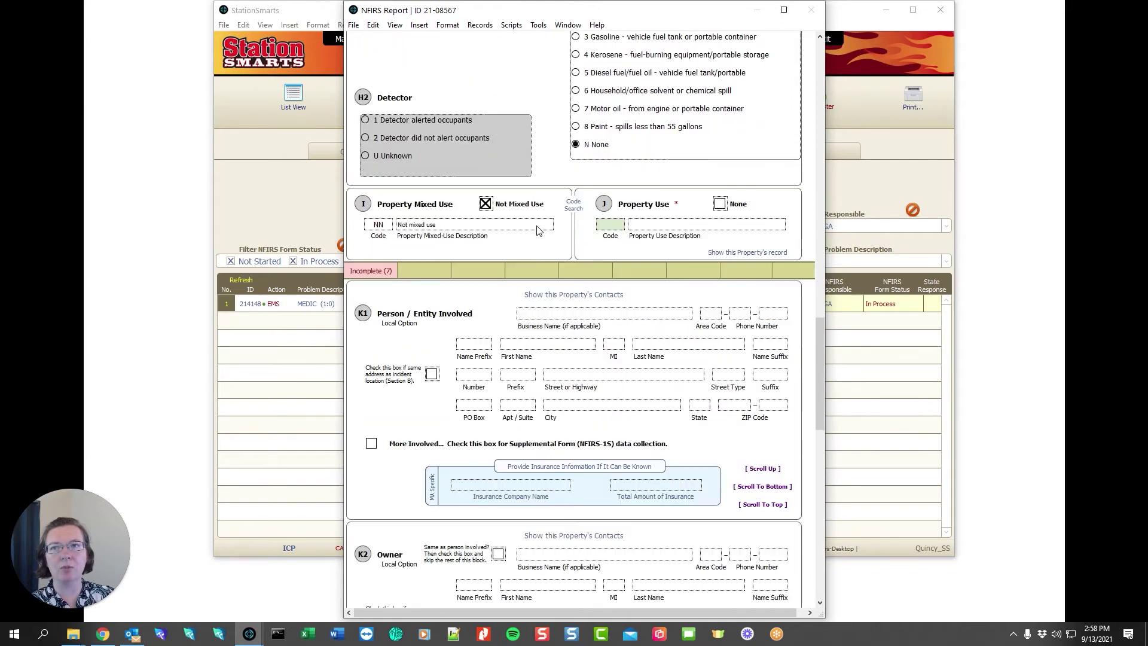
scroll(538, 230, "down", 1)
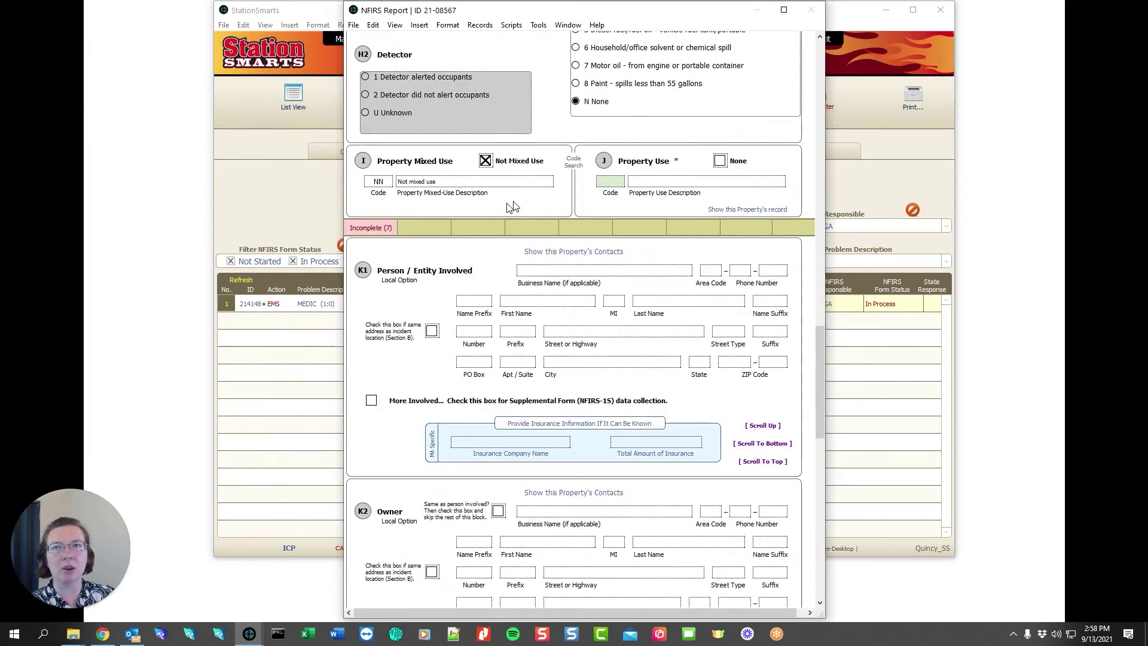
left_click(720, 161)
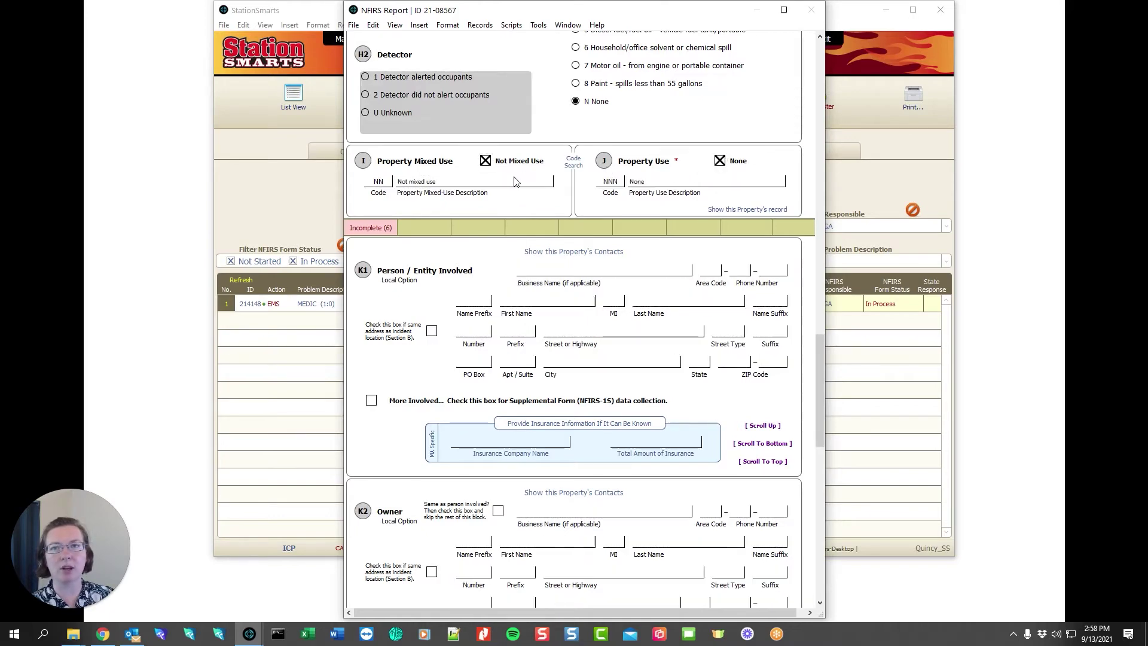
scroll(489, 173, "down", 3)
scroll(489, 173, "down", 1)
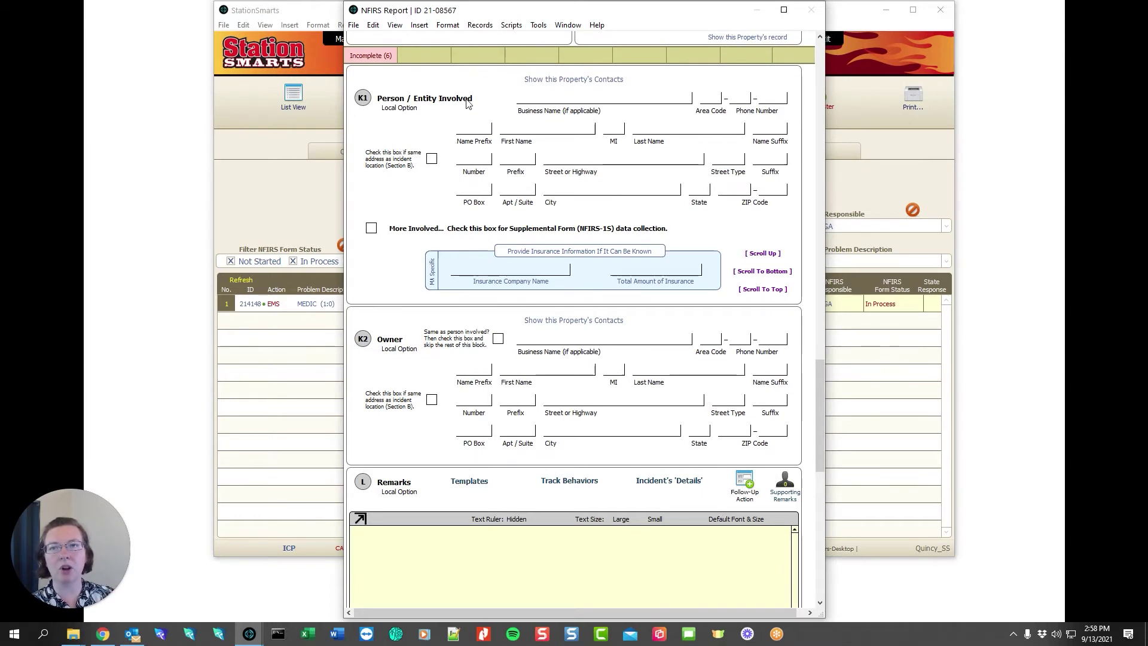
Step: Enter the involved person's first and last name as a property contact and use it in K1
left_click(549, 79)
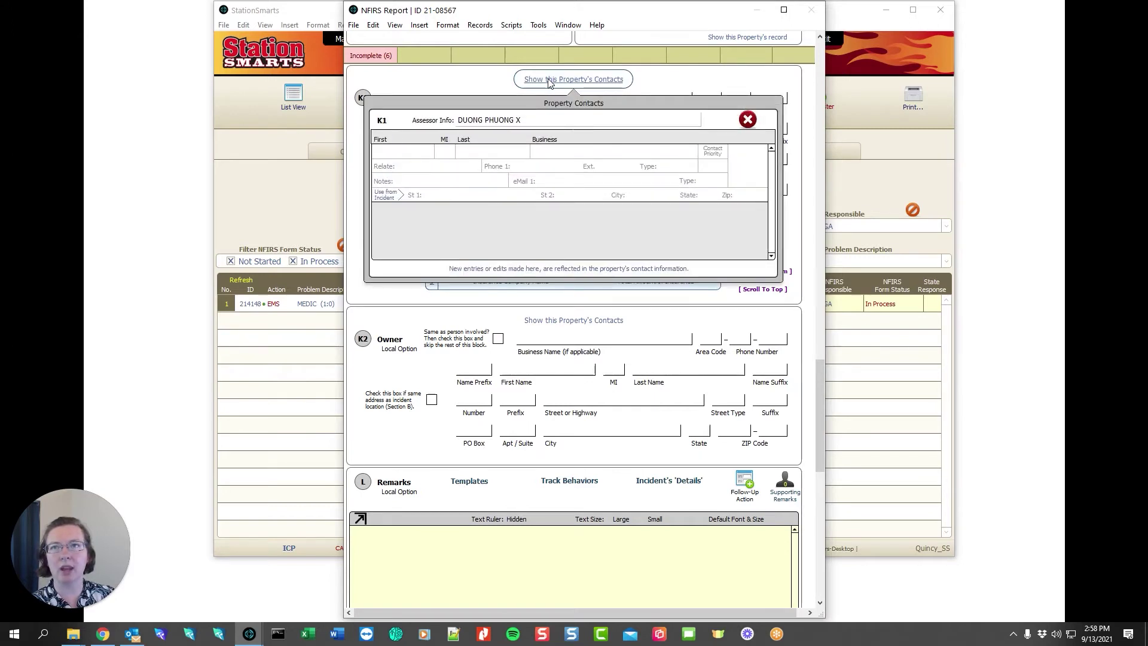
left_click(392, 150)
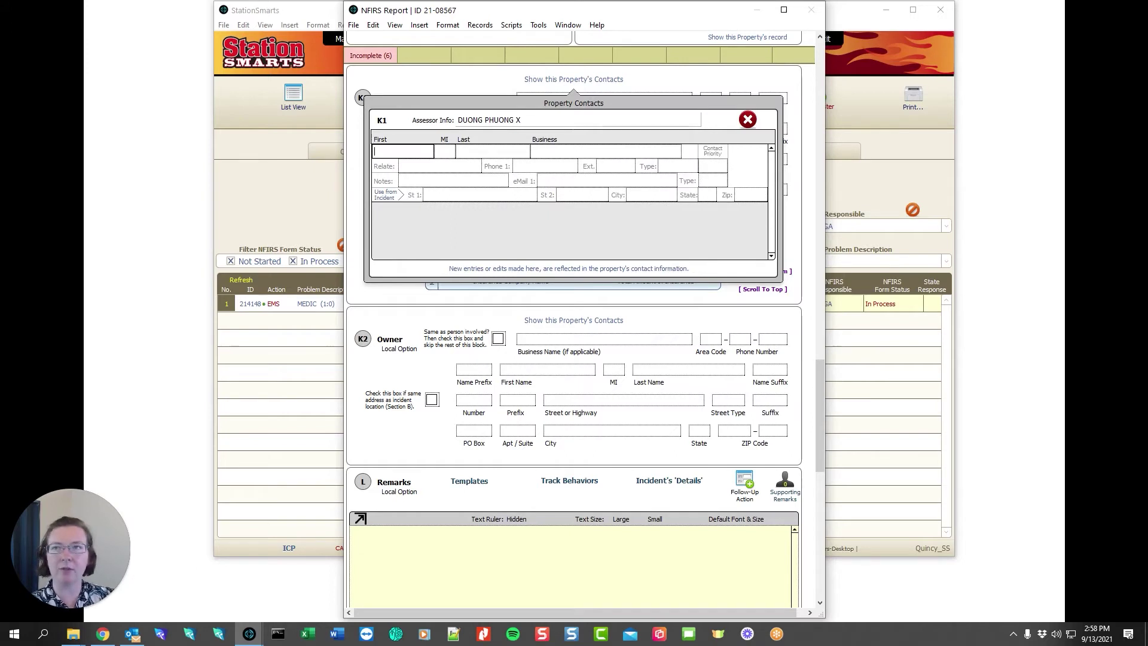
type("pr")
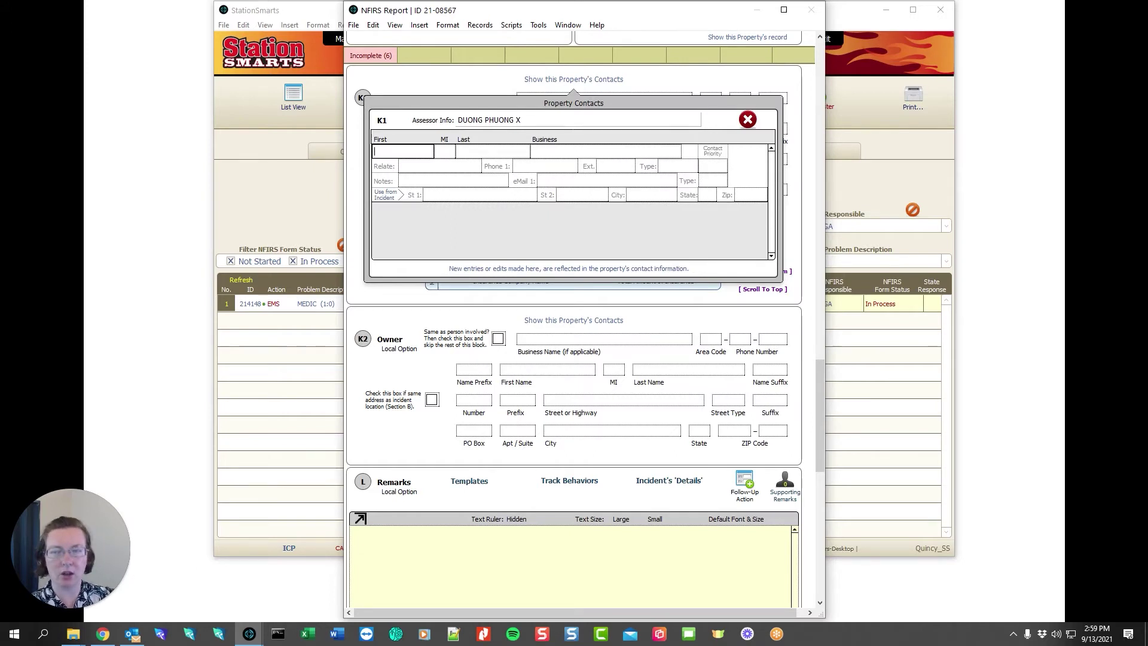
type("Heath")
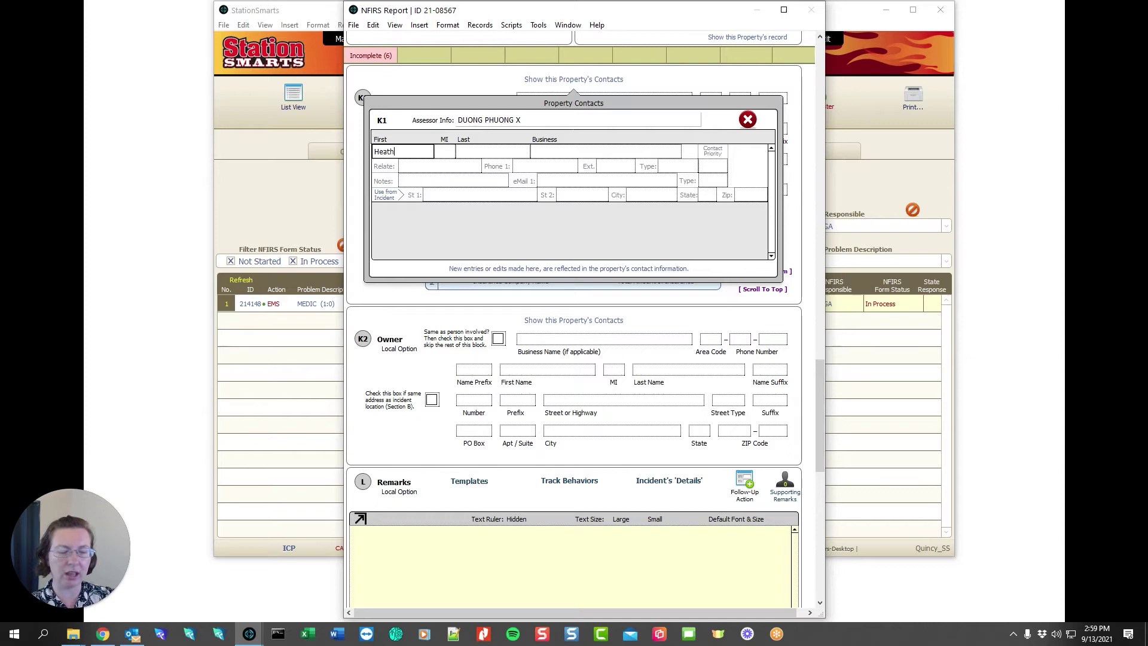
type("er")
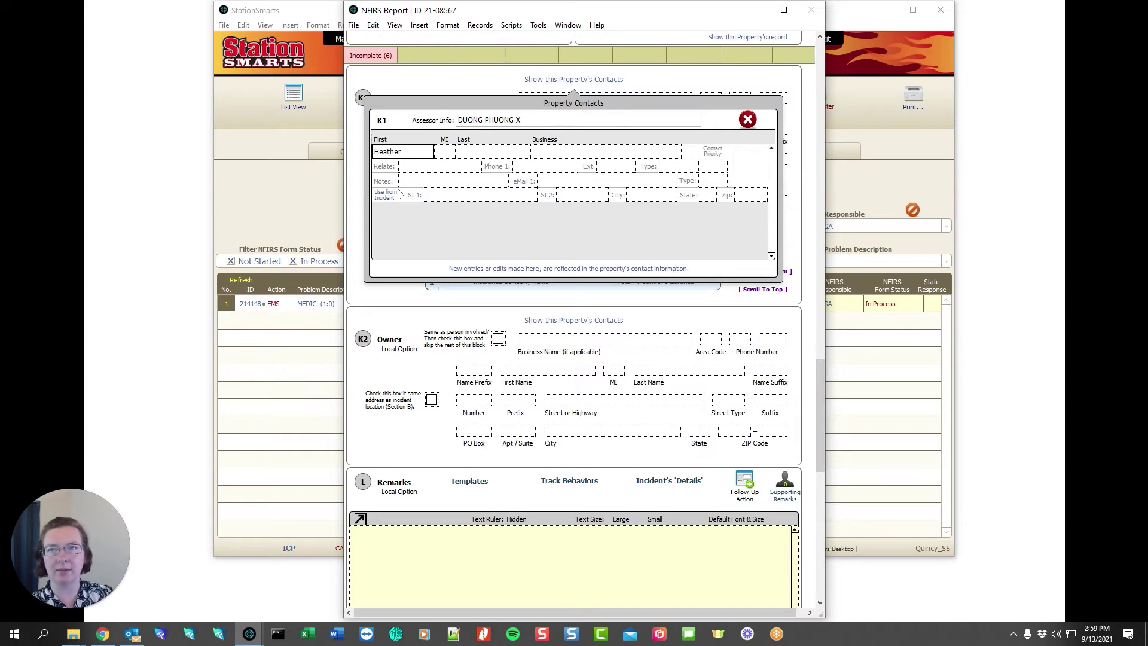
left_click(493, 151)
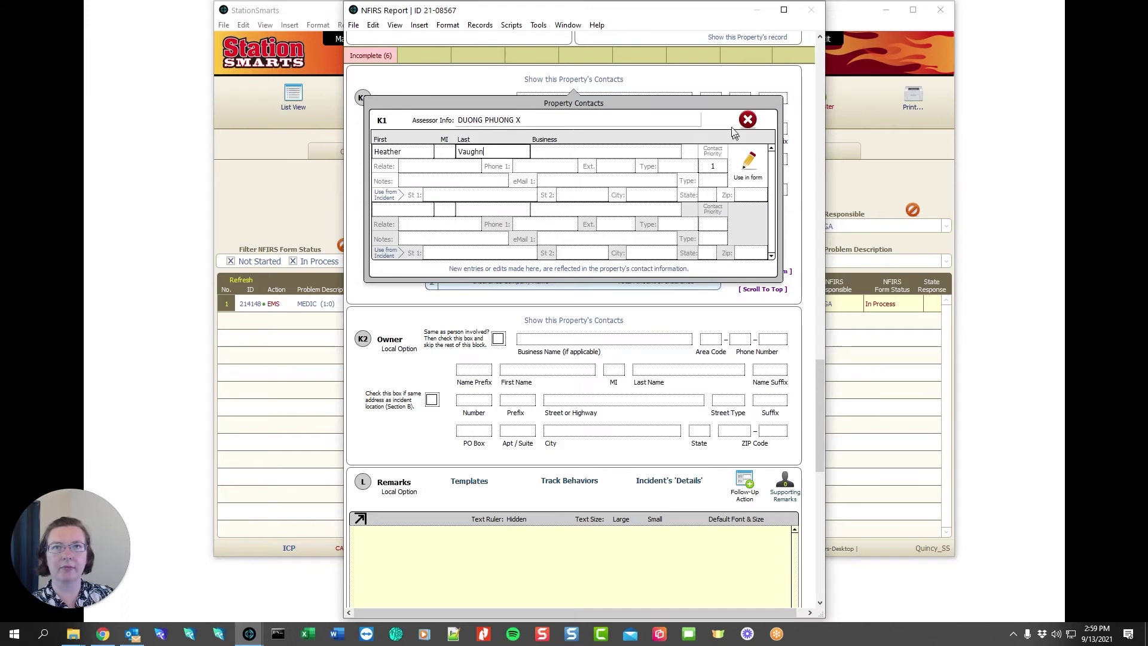
left_click(748, 160)
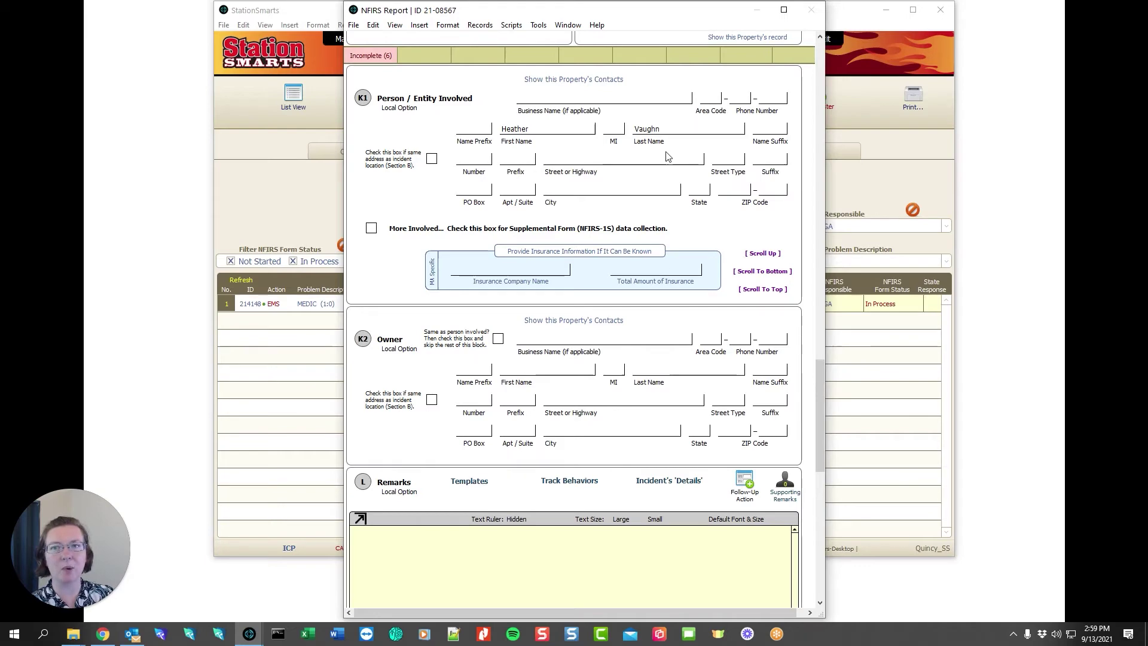
scroll(667, 157, "down", 5)
scroll(667, 157, "down", 2)
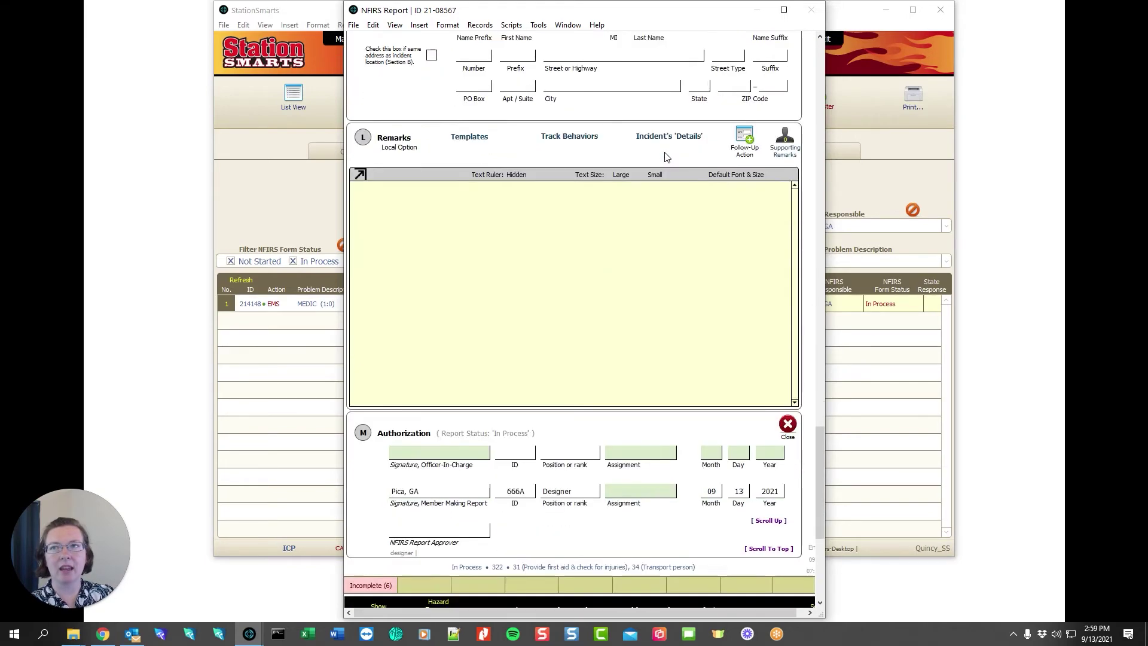
left_click(482, 238)
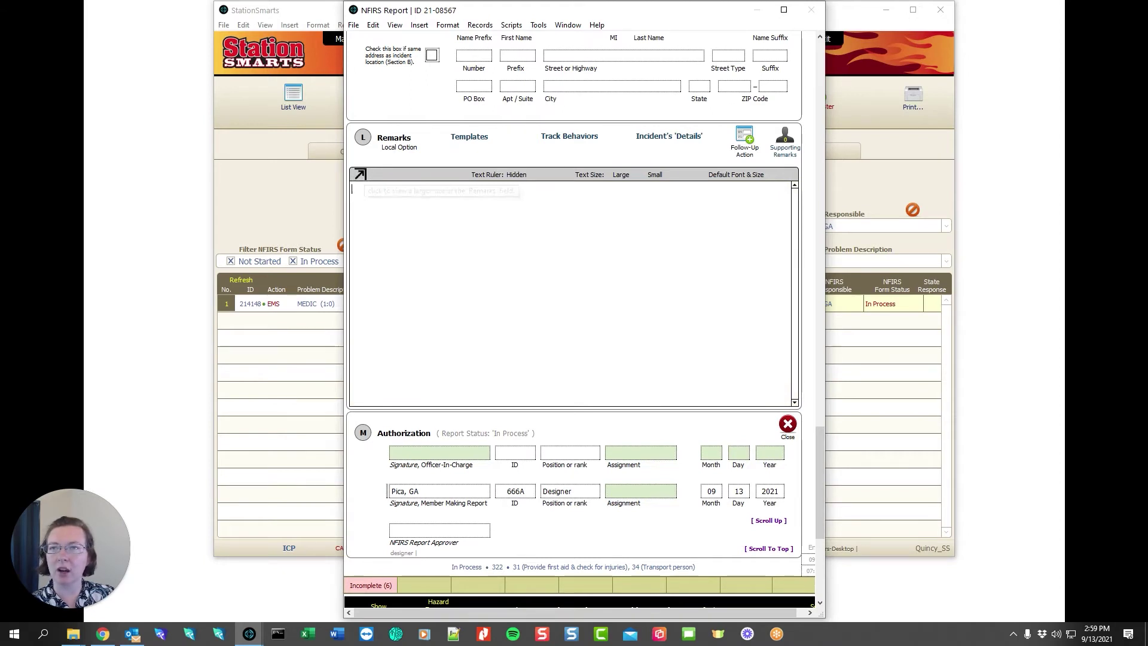
key("Escape")
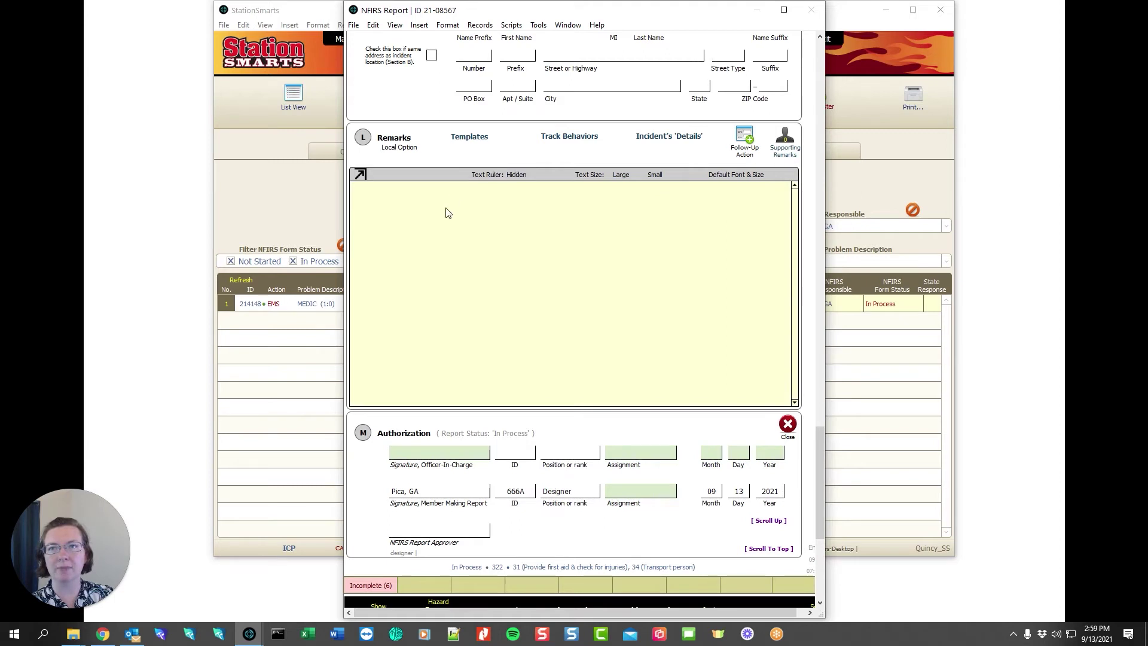
left_click(518, 231)
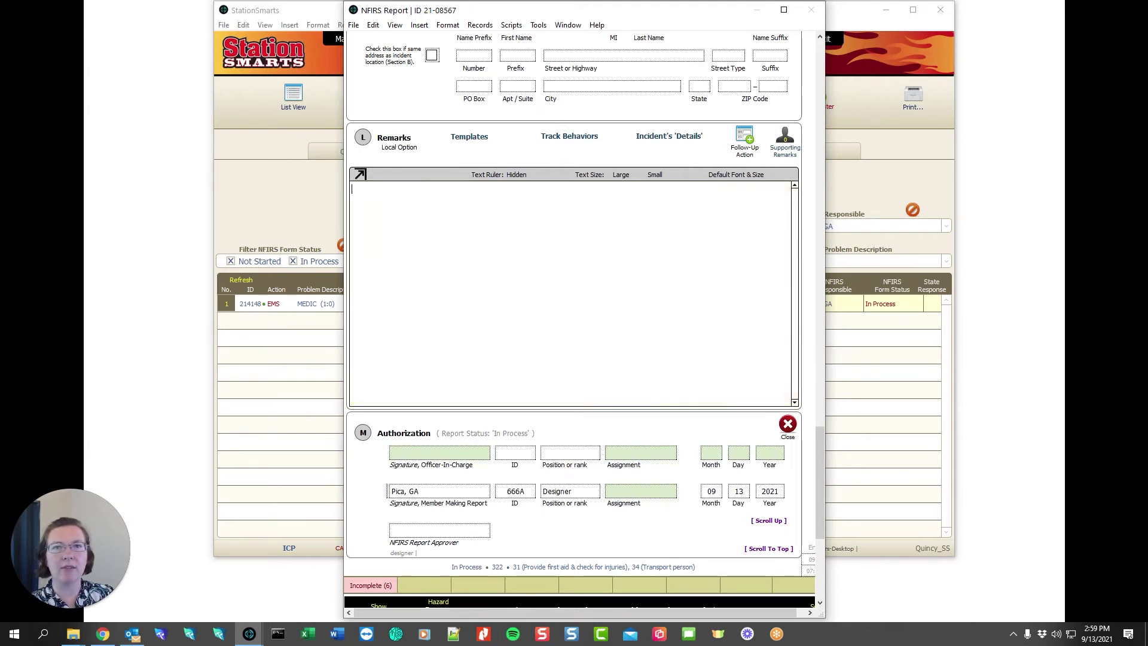
left_click(587, 427)
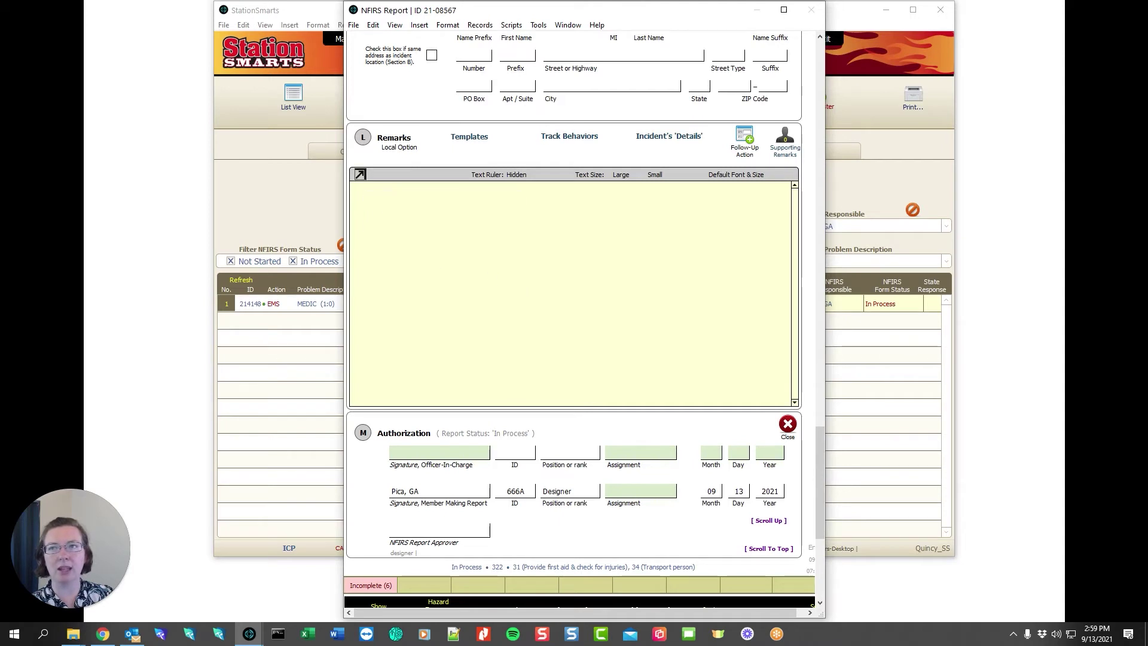
left_click(360, 174)
left_click_drag(930, 18, 597, 23)
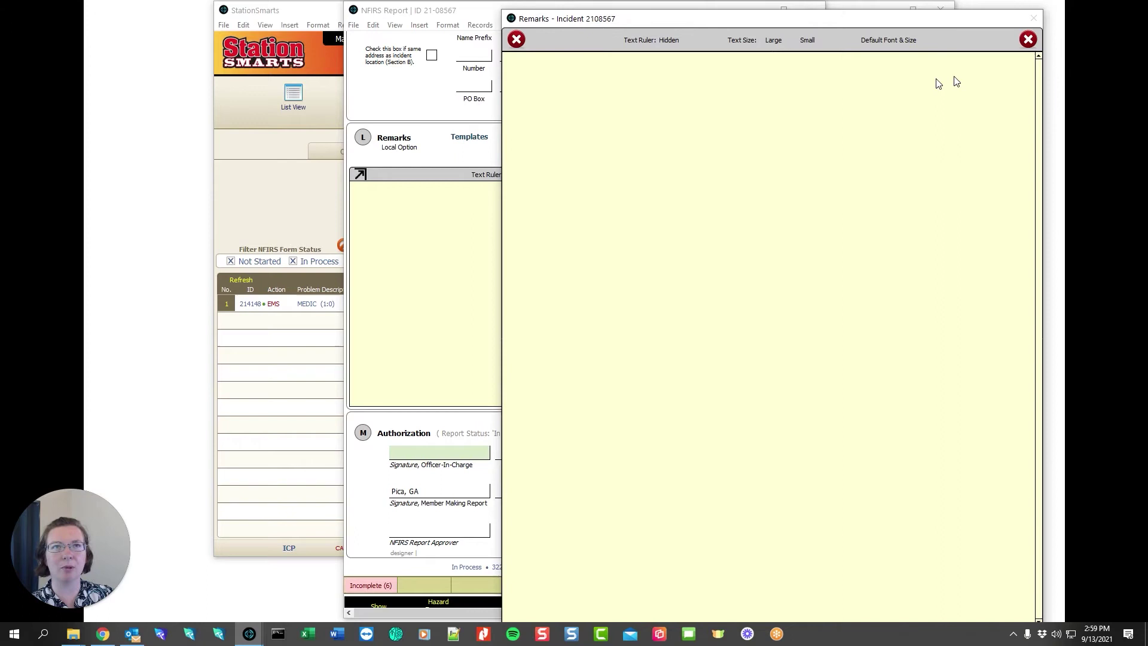
left_click(1028, 40)
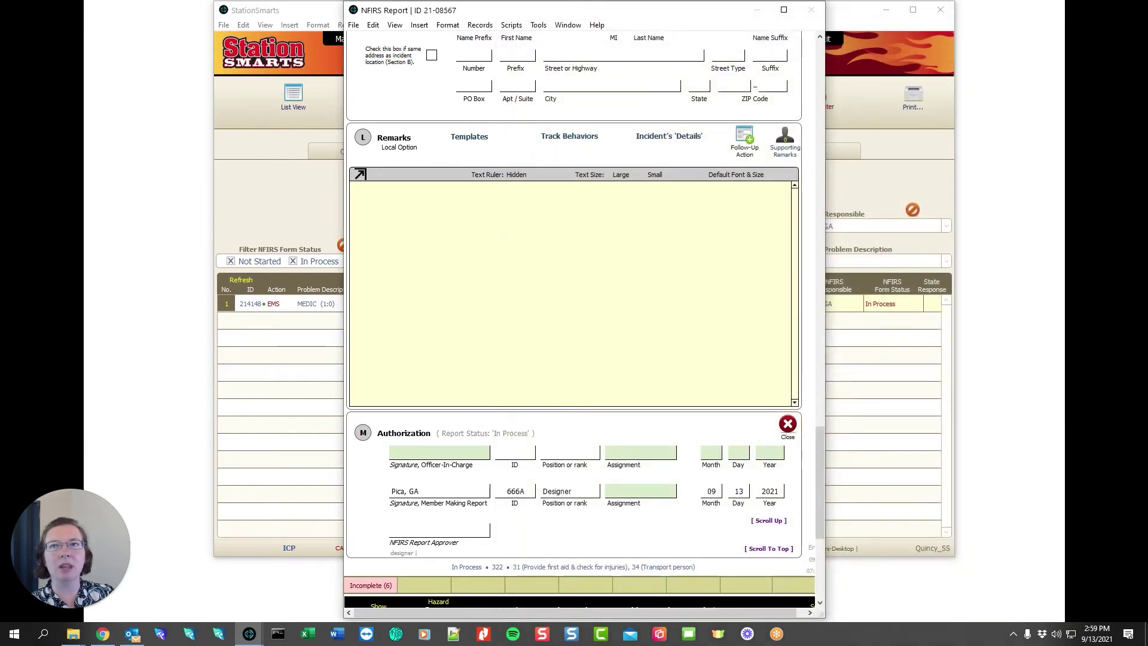
Step: Reset the remarks templates' incident code filter from 322 to All, then view the incident Details
left_click(470, 137)
left_click_drag(909, 23, 750, 27)
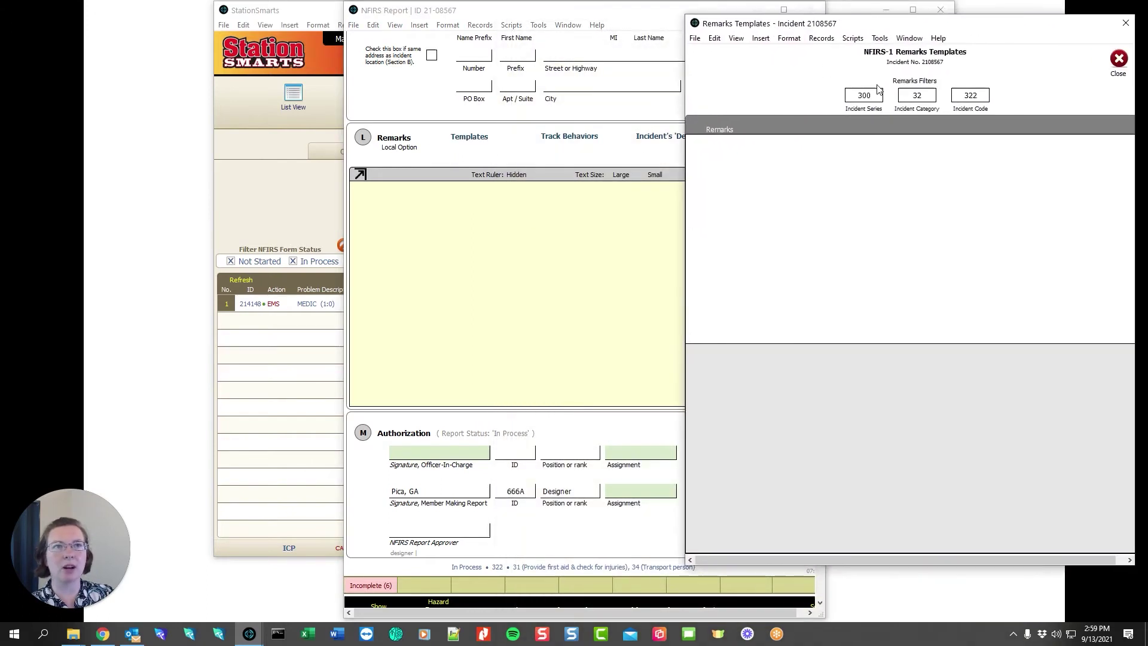
left_click(977, 97)
key("BackSpace")
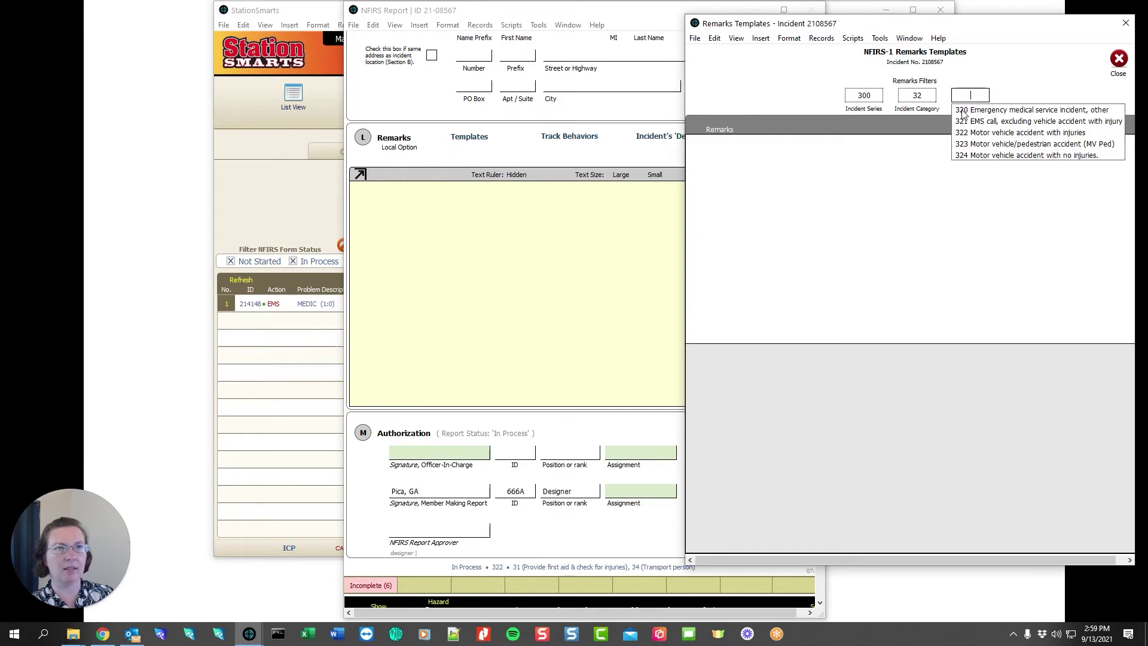
key("Escape")
left_click(1015, 91)
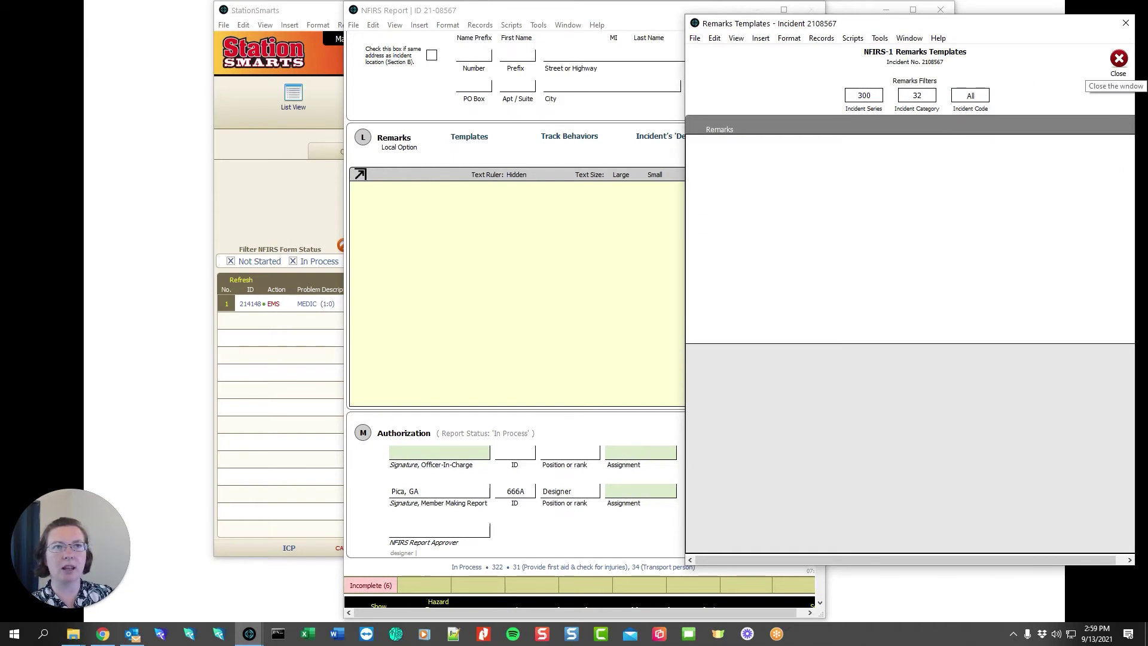
left_click(1118, 58)
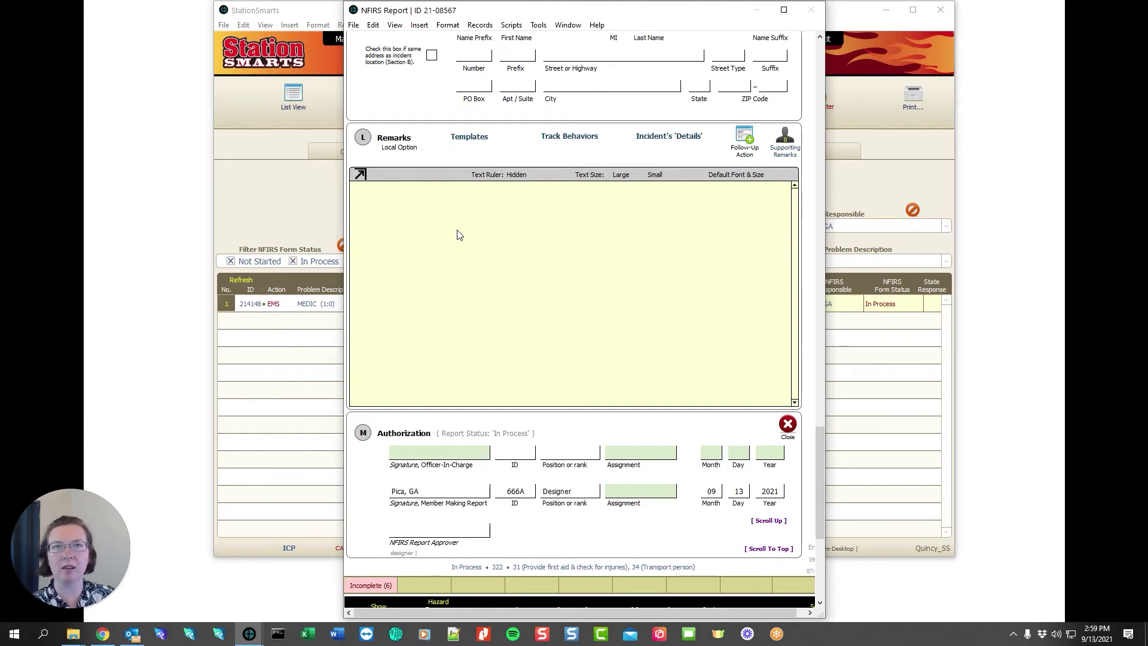
left_click(694, 139)
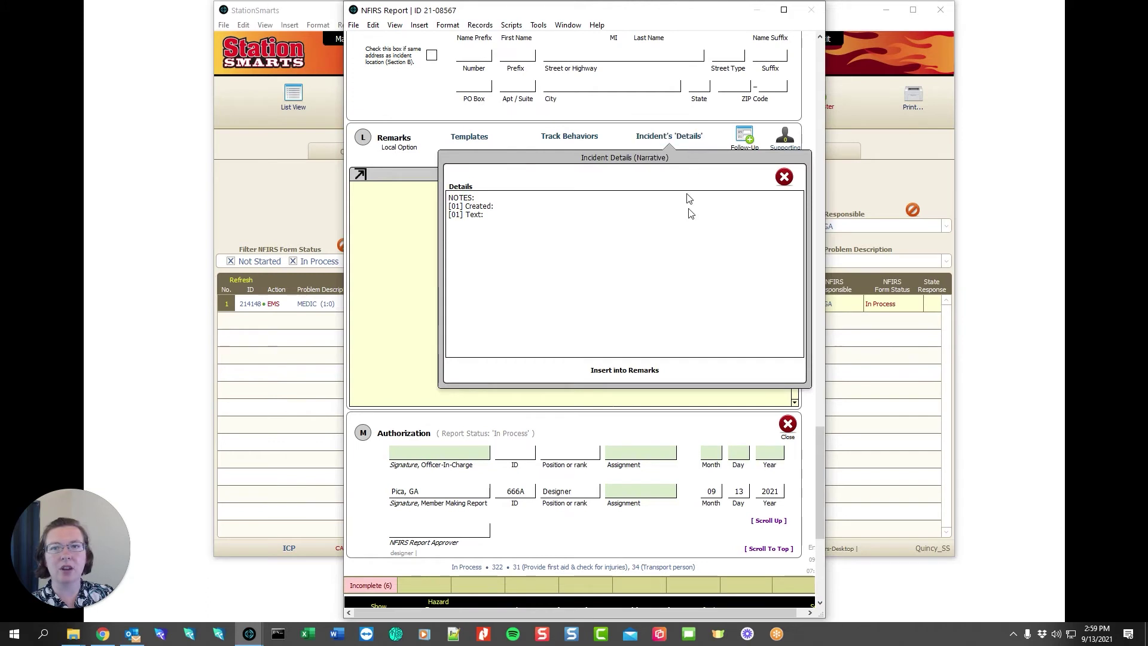
Step: Insert the narrative into Remarks, delete it again, and close Supporting Remarks without entries
left_click(625, 369)
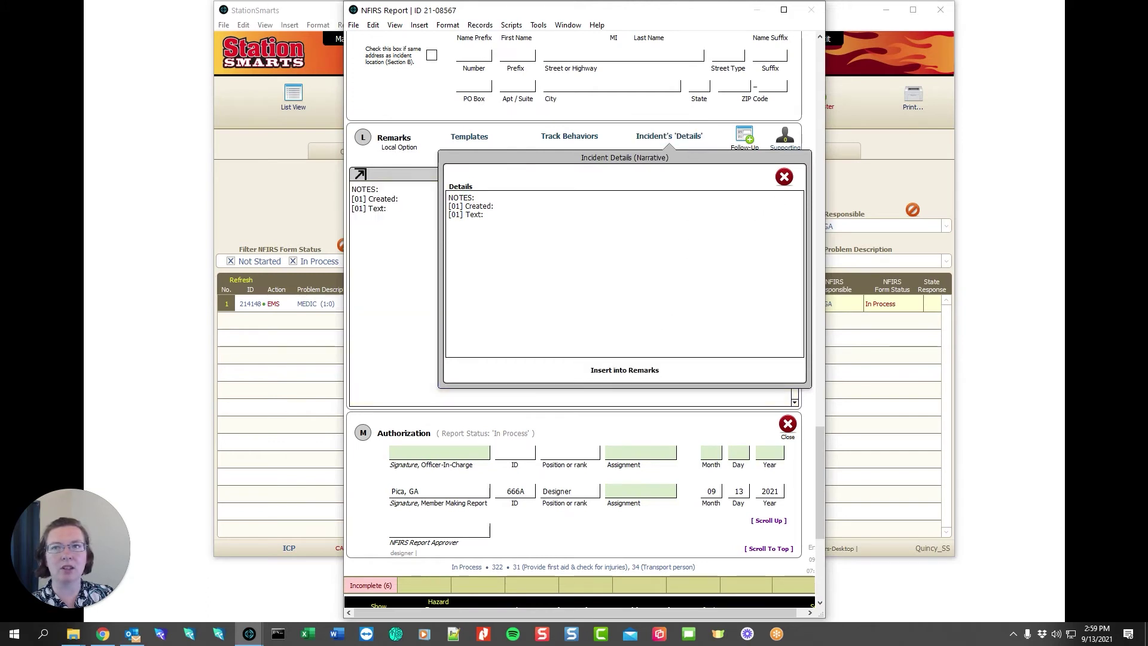
left_click(784, 177)
mouse_move(352, 198)
left_mouse_down()
mouse_move(387, 208)
mouse_move(351, 189)
left_mouse_up()
key("BackSpace")
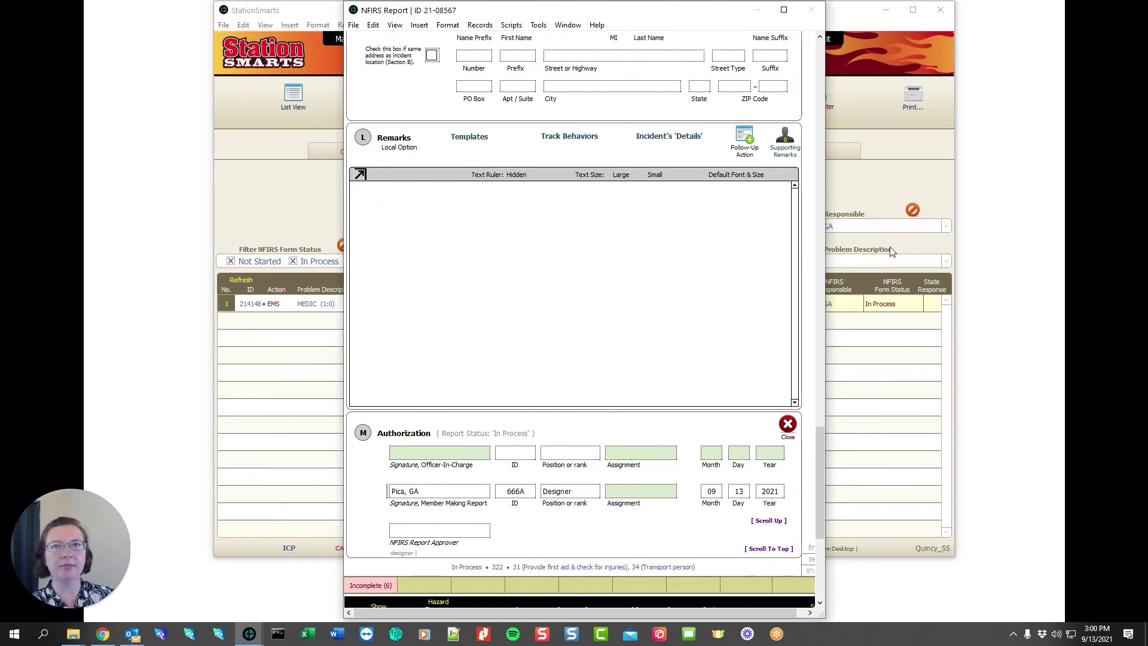
left_click(783, 138)
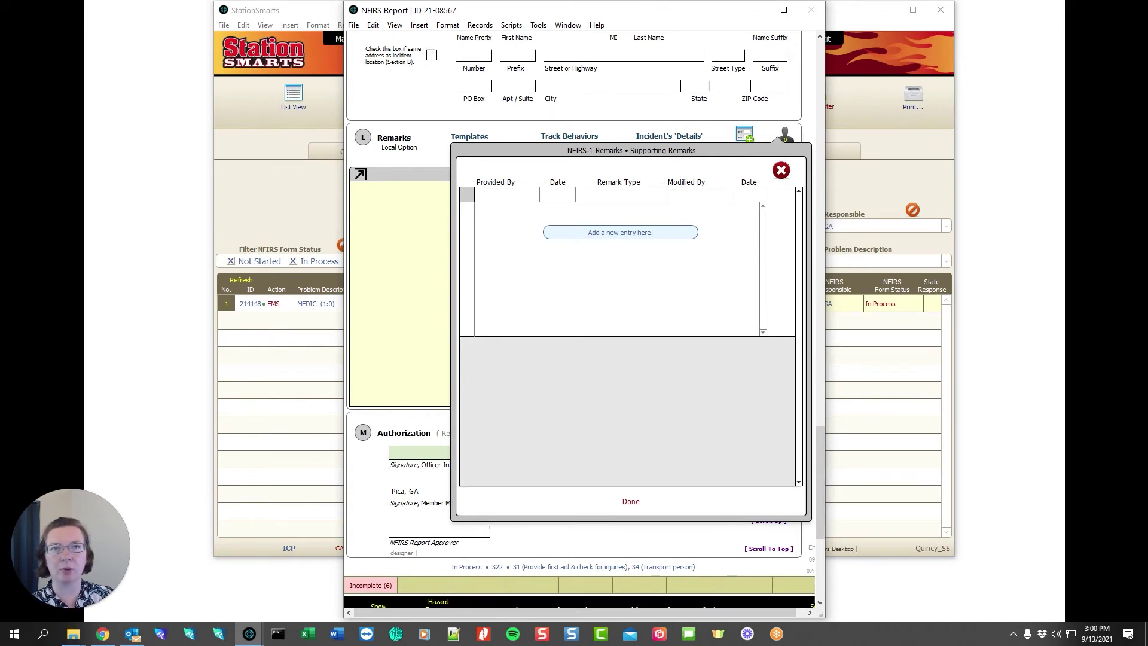
left_click(781, 170)
Step: In Authorization, select the officer-in-charge and set the officer's assignment to Incident Commander
scroll(718, 232, "down", 3)
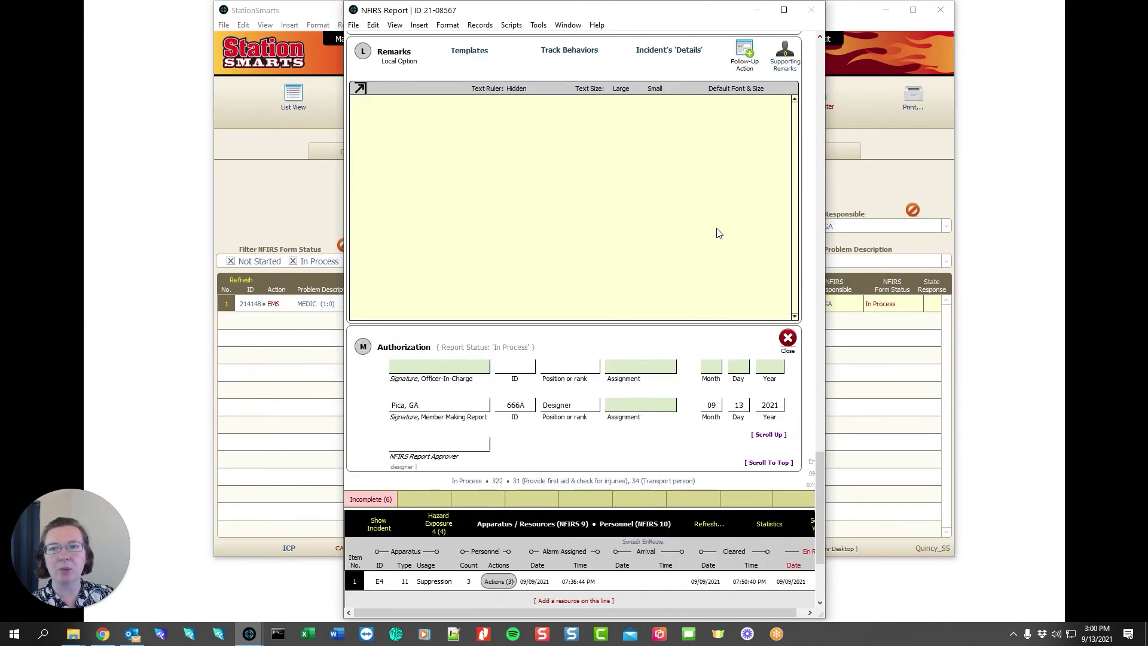
scroll(718, 232, "down", 4)
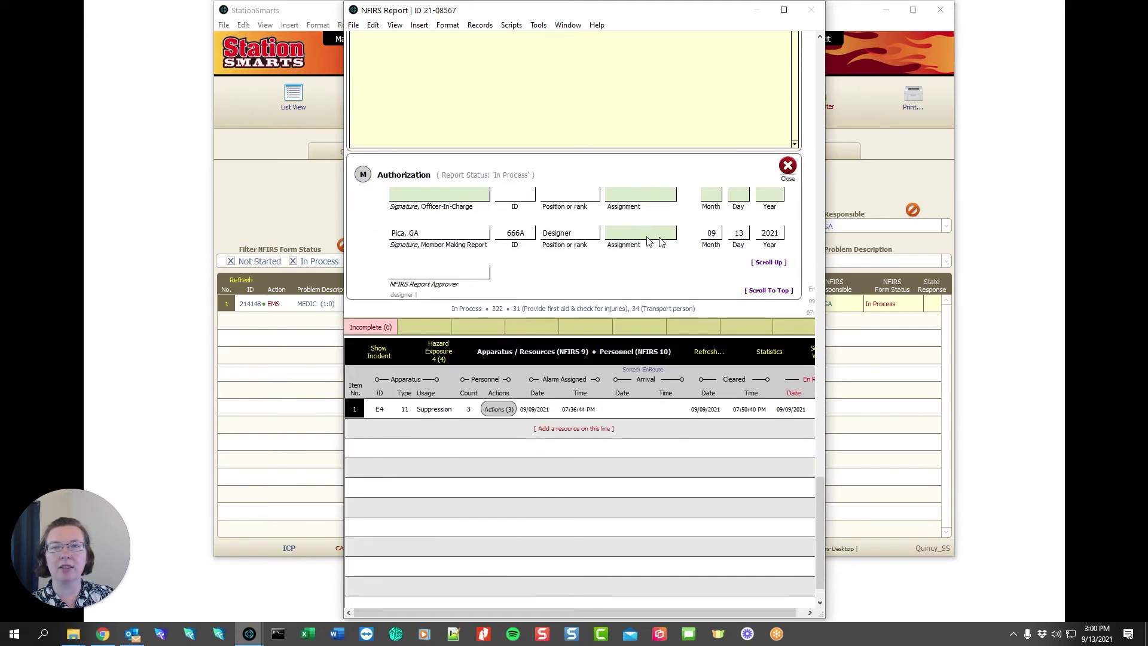
left_click(426, 197)
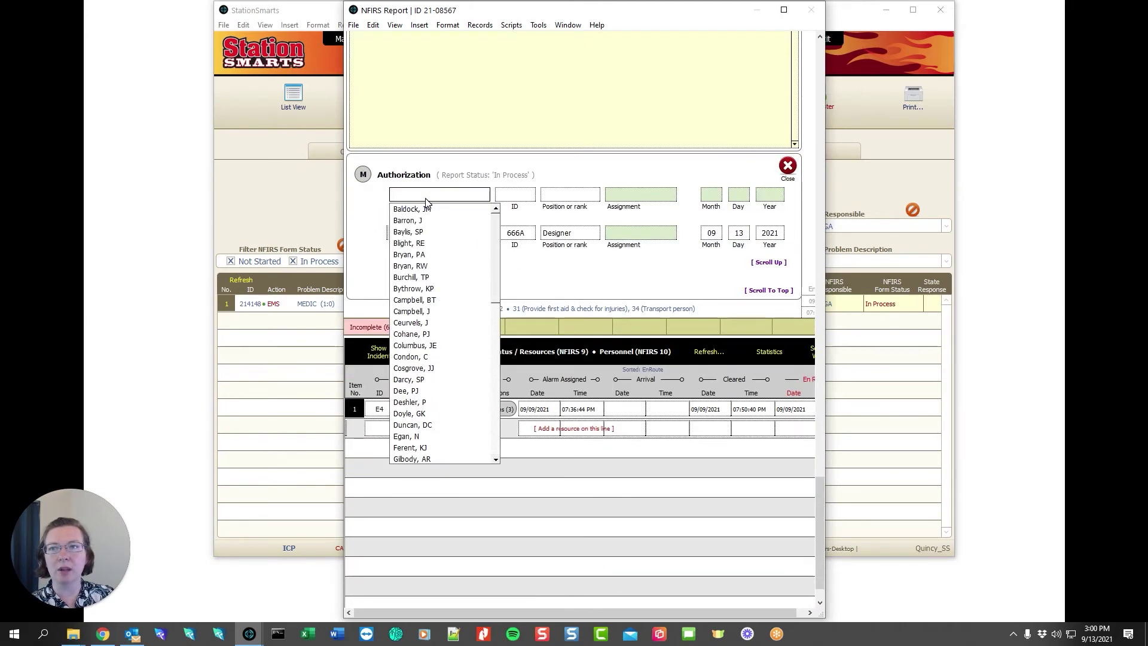
left_click(412, 425)
left_click(625, 196)
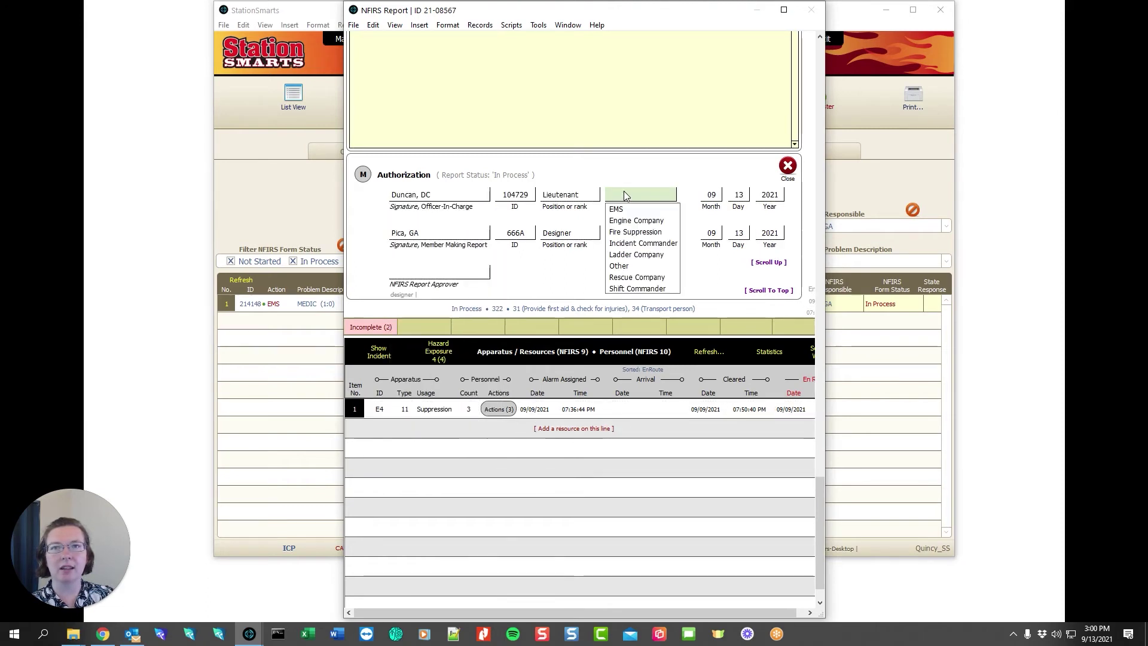
left_click(622, 243)
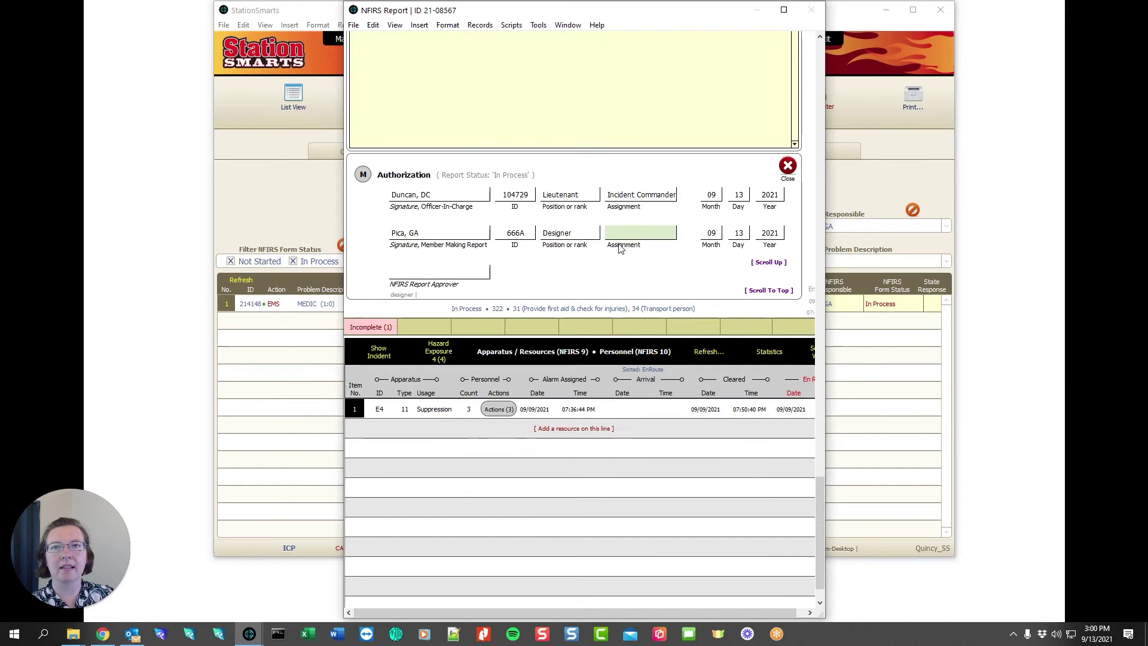
Step: Set the reporting member's assignment to Engine Company
left_click(622, 235)
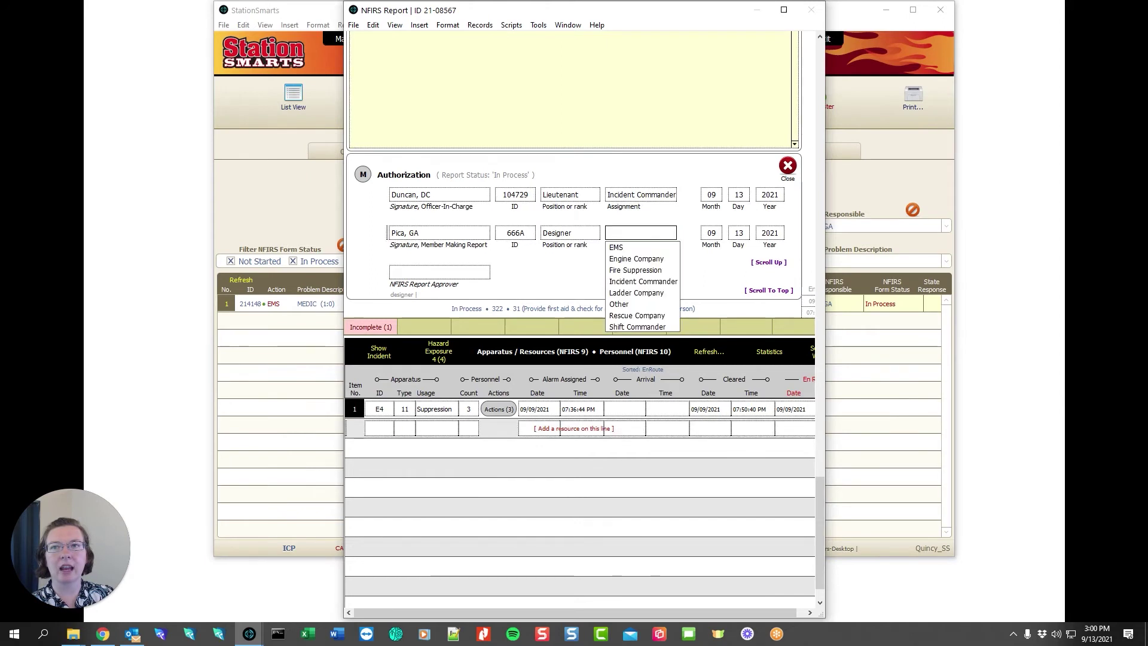
left_click(625, 260)
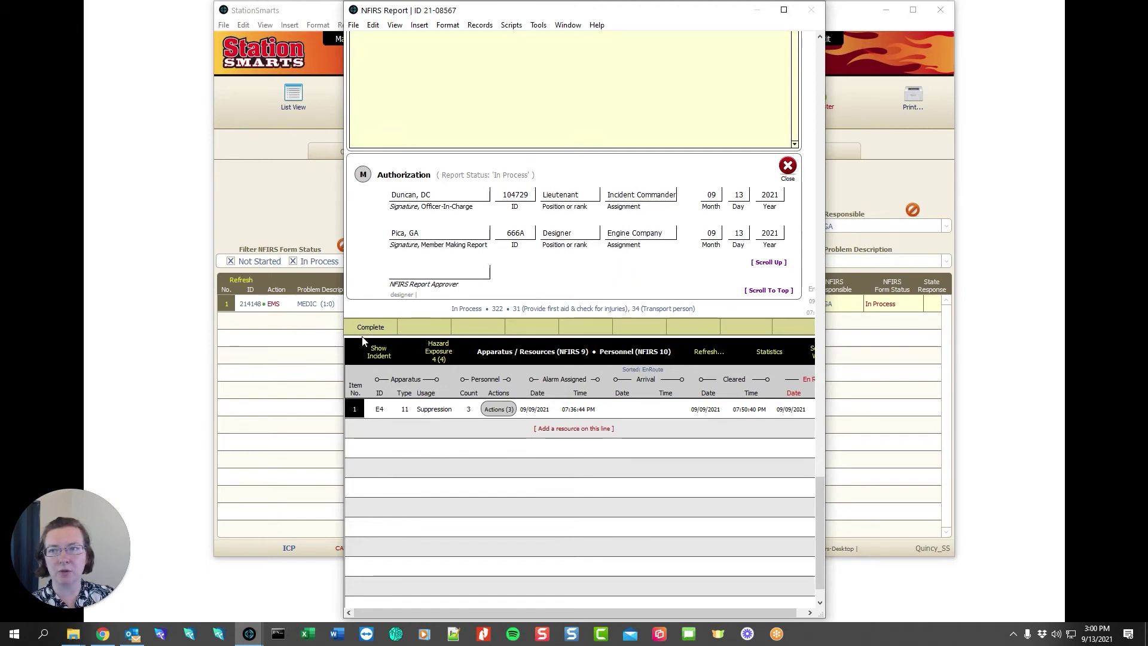
mouse_move(353, 328)
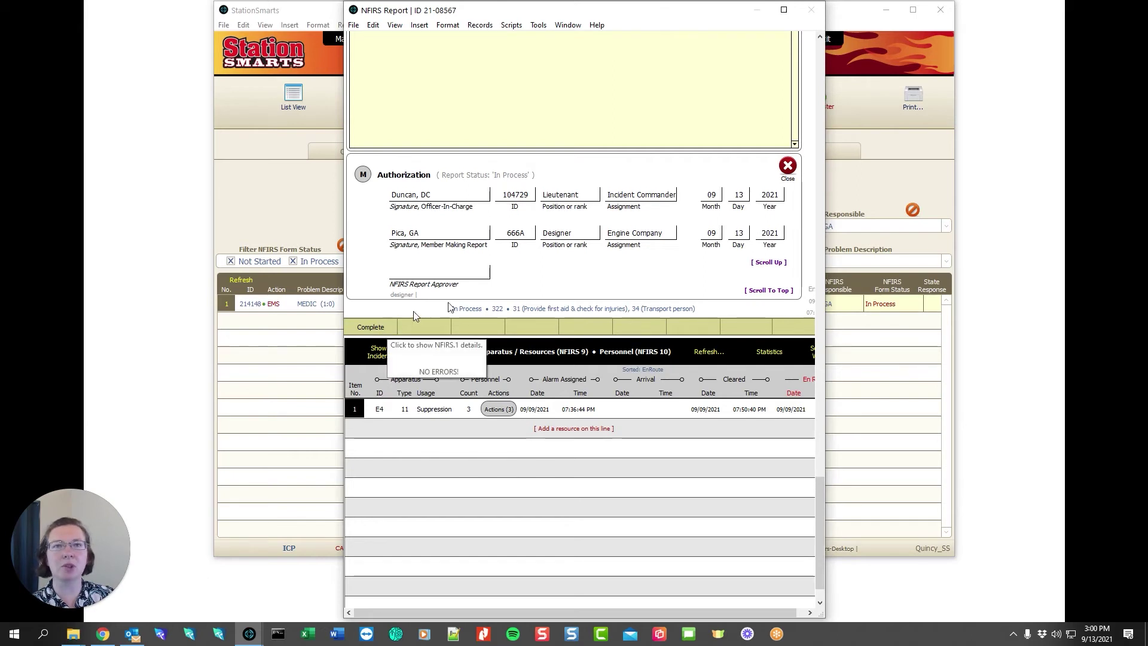
Step: Set incident 21-08567's report to Ready for Review, with the approver as next responsible
left_click(788, 166)
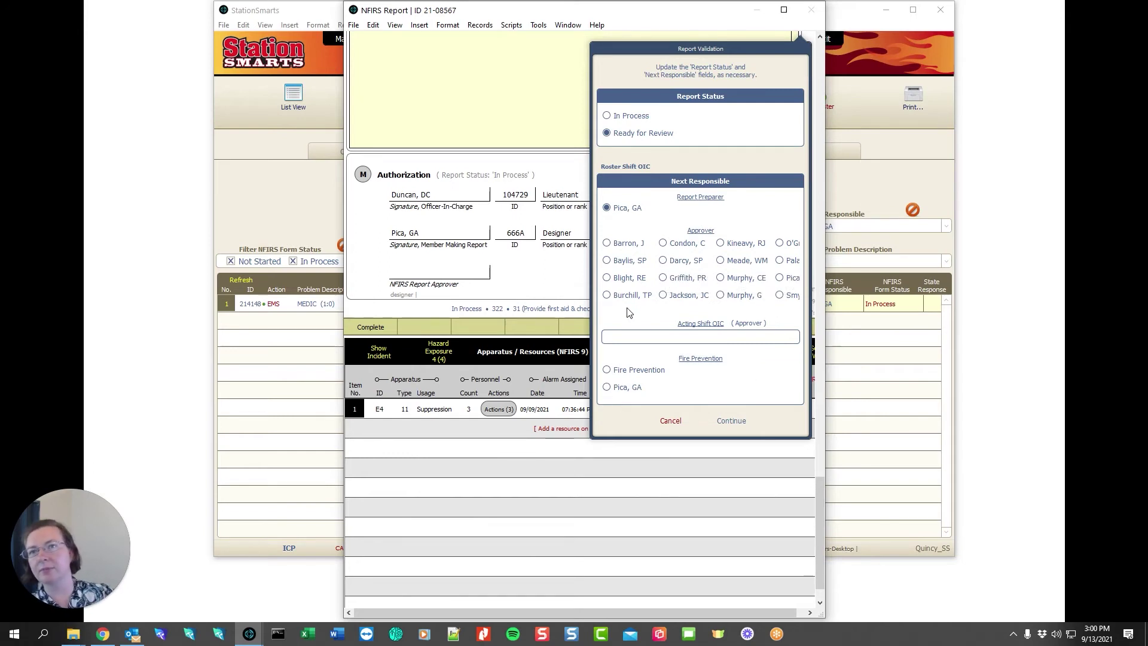
left_click(779, 277)
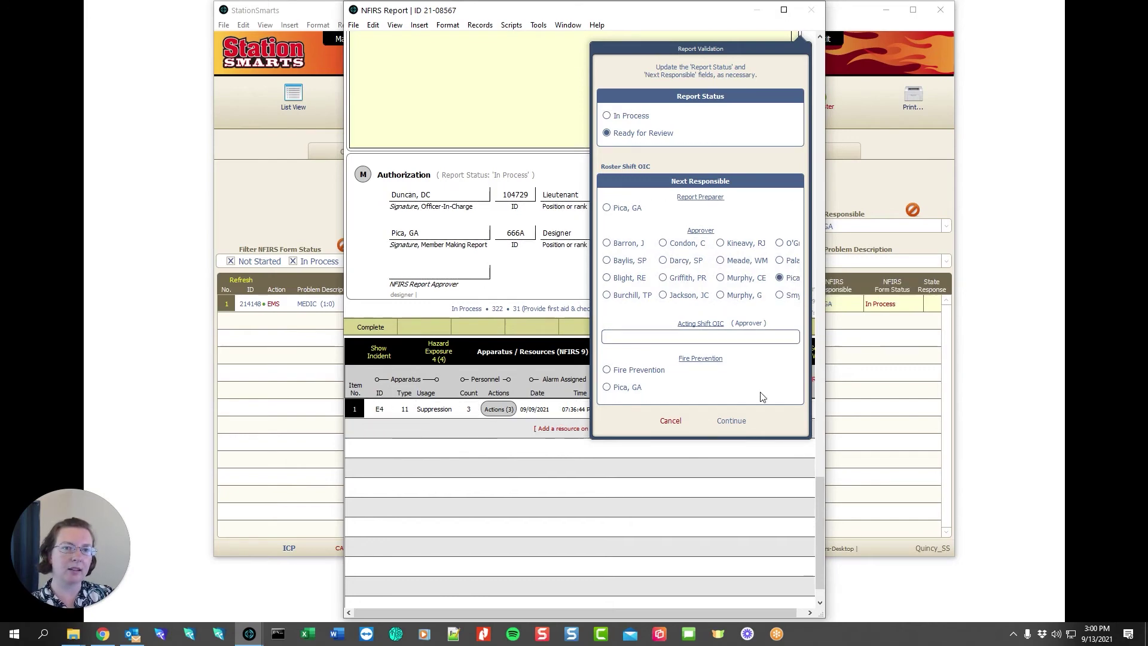
left_click(745, 420)
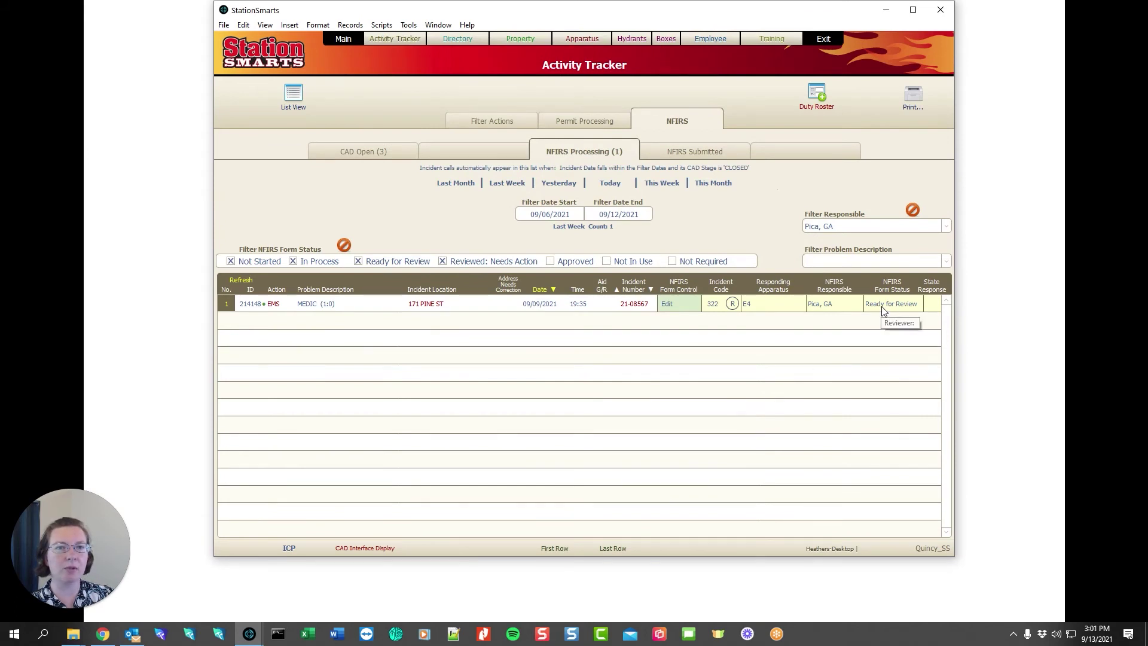
mouse_move(837, 305)
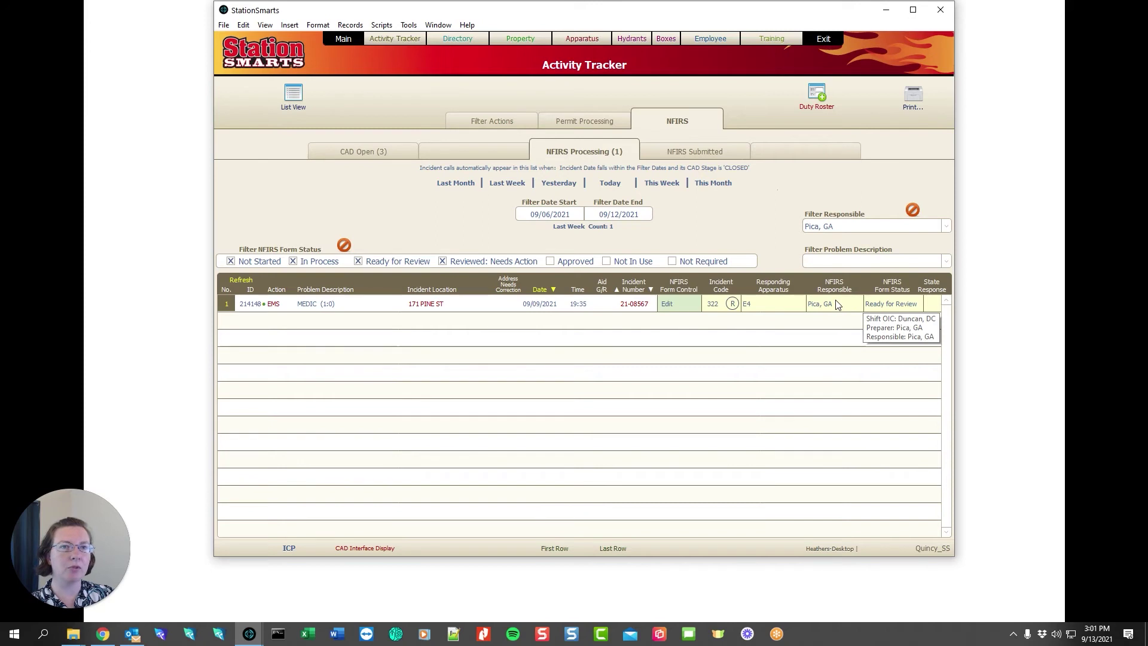
mouse_move(760, 305)
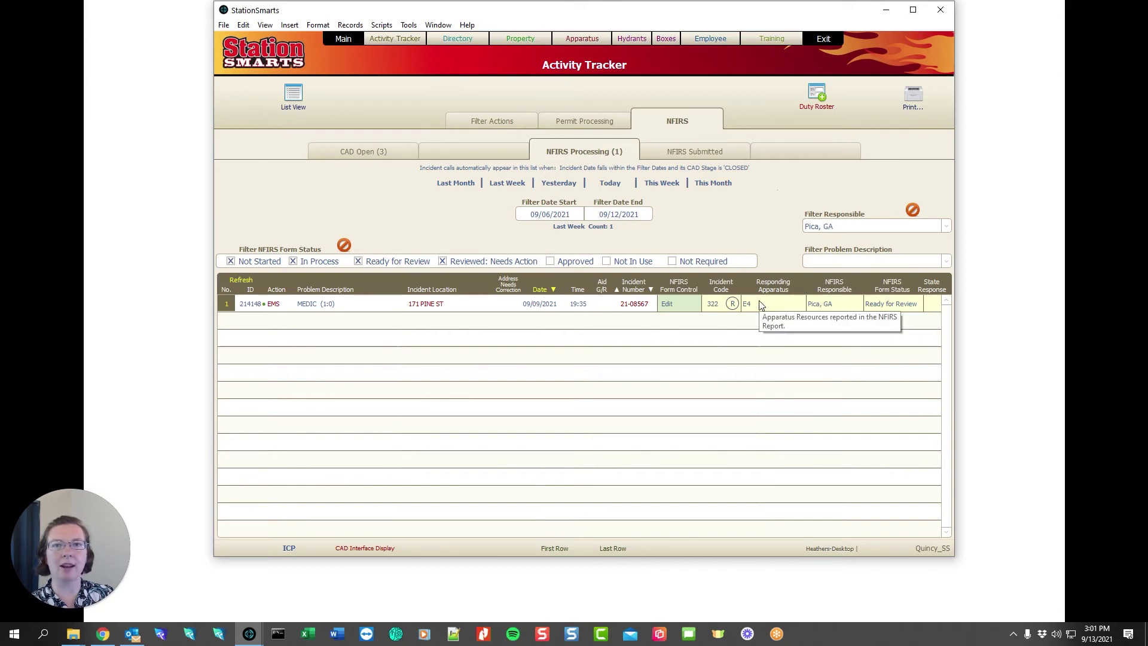
mouse_move(712, 302)
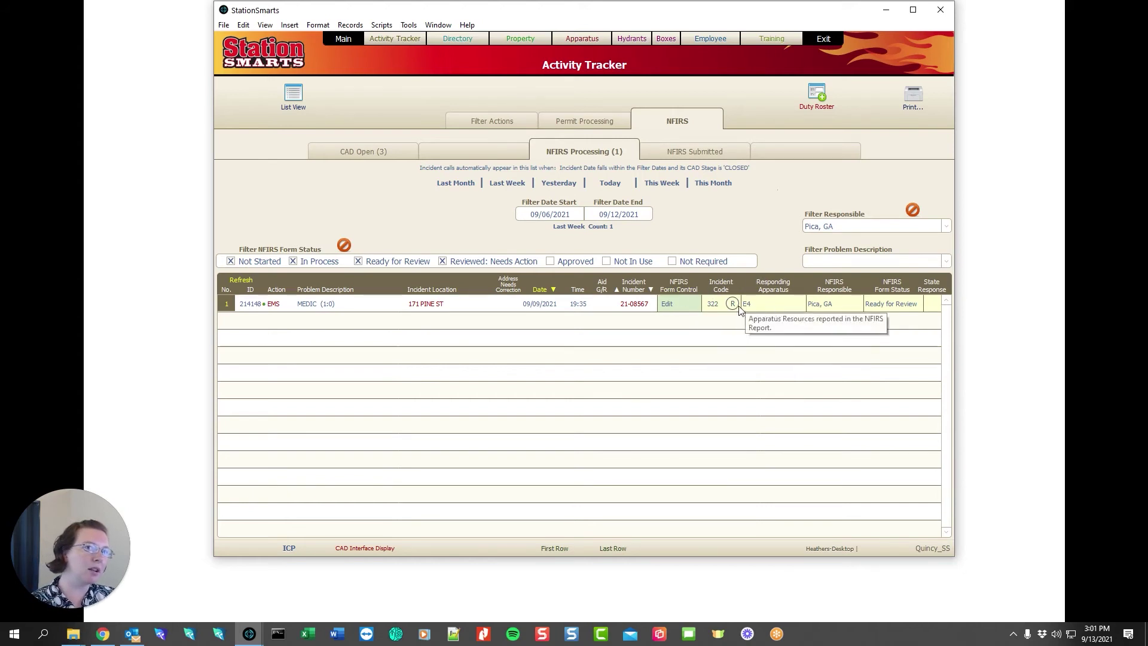
left_click(732, 304)
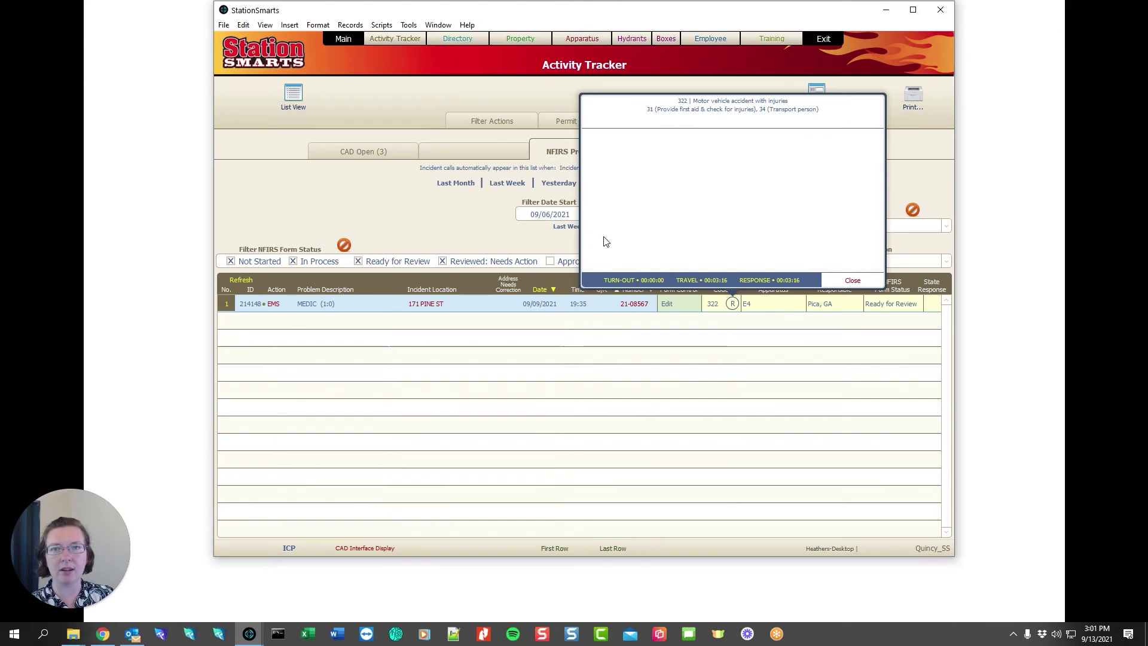
mouse_move(721, 278)
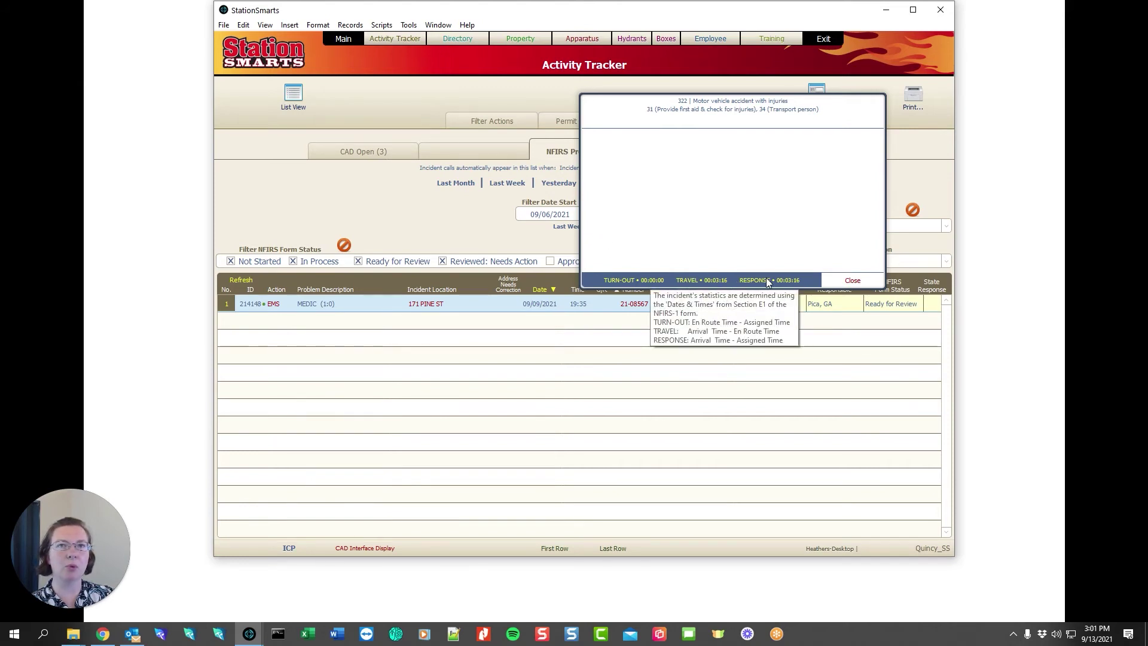
left_click(853, 280)
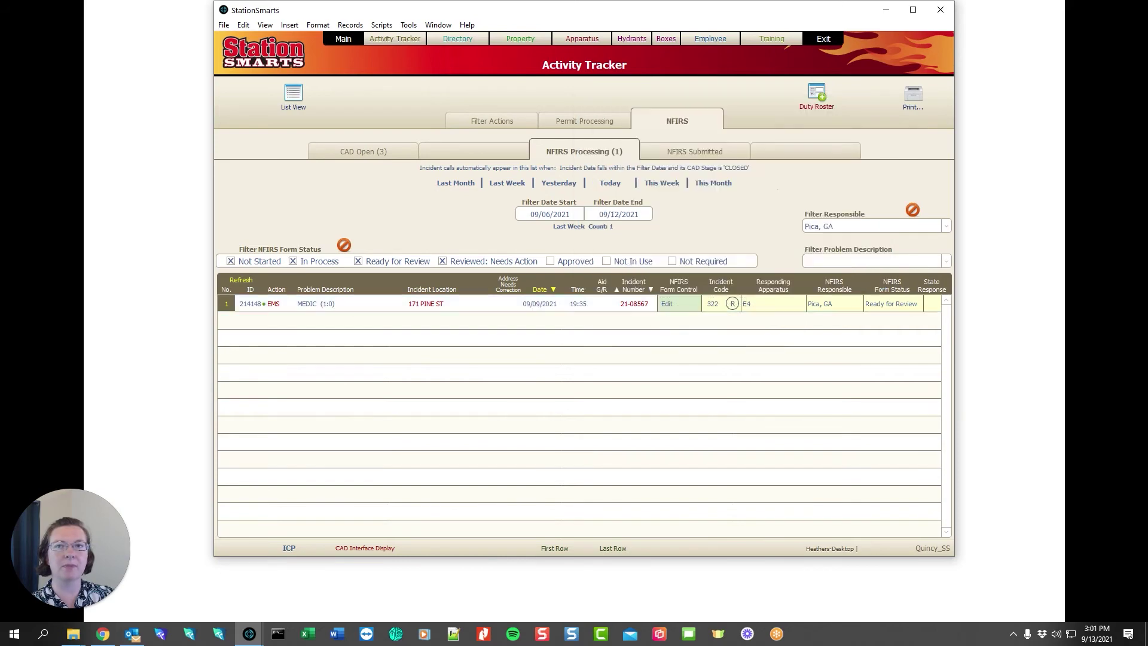
Step: Edit incident 21-08567's report authorization, choose the NFIRS Report Approver, and mark it Approved
left_click(649, 303)
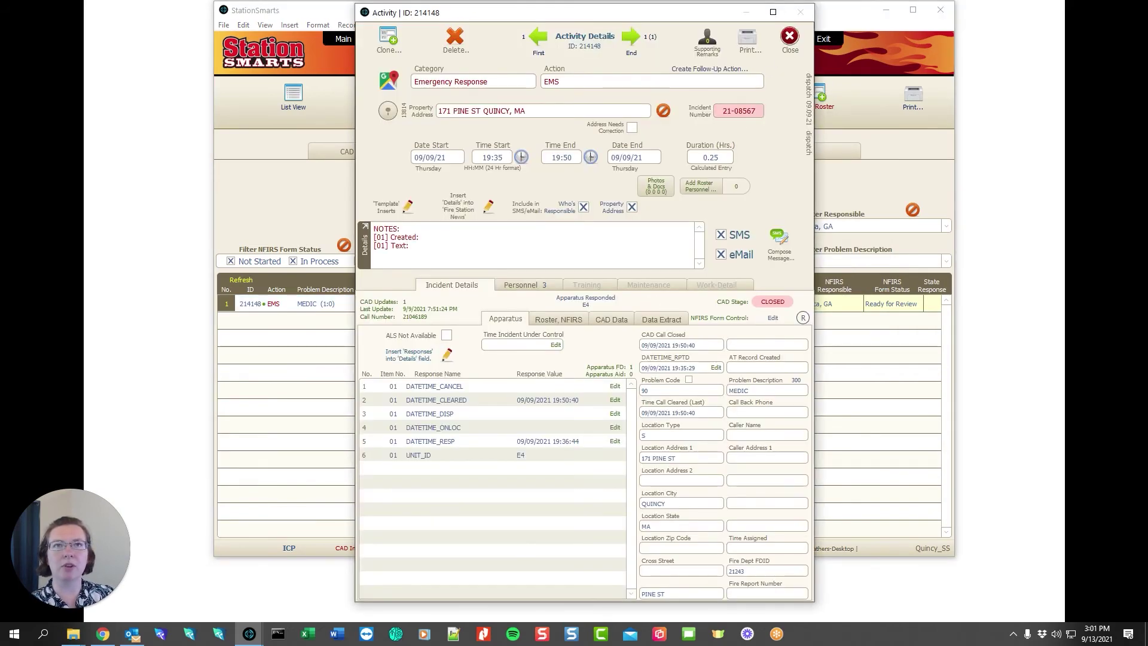
left_click(789, 36)
left_click(667, 303)
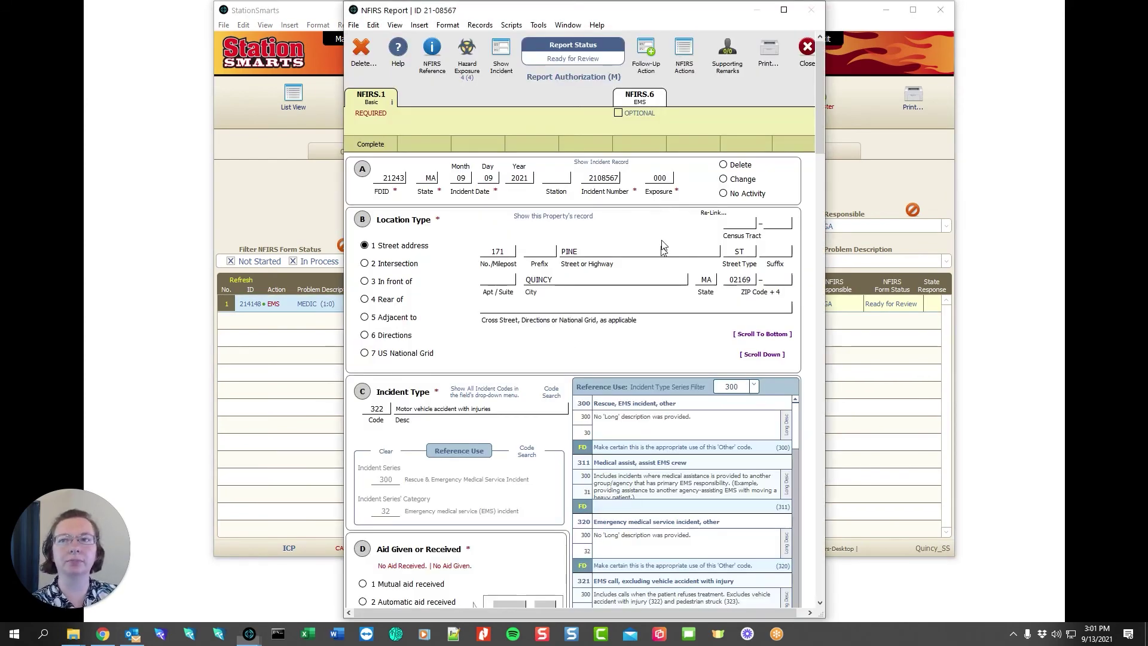
left_click(569, 77)
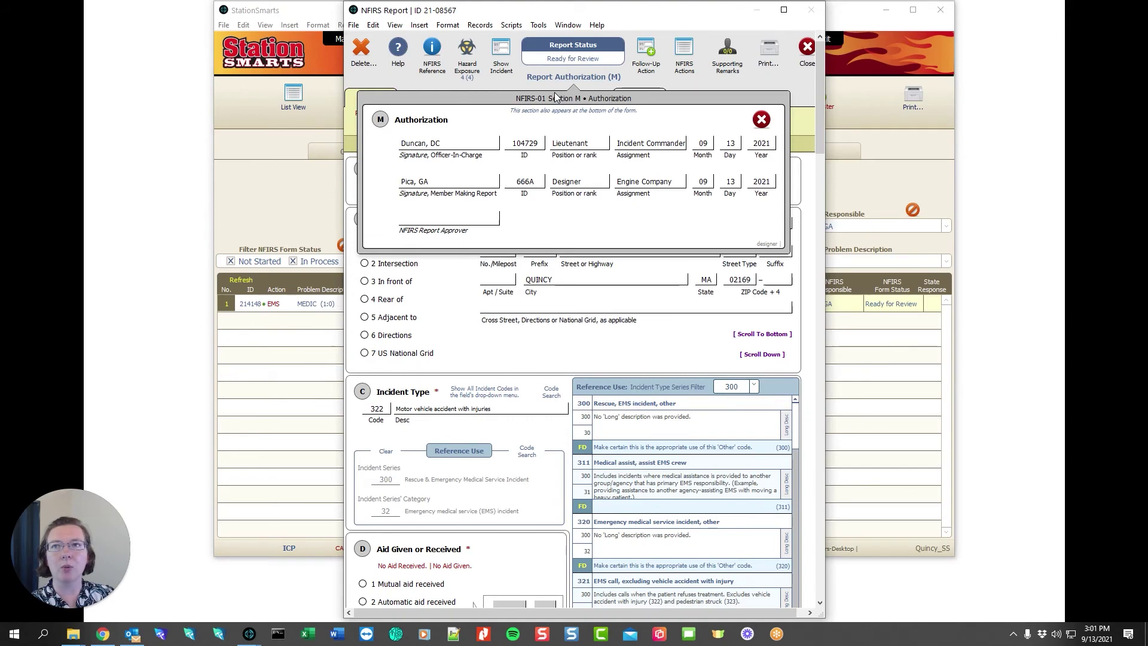
left_click(496, 216)
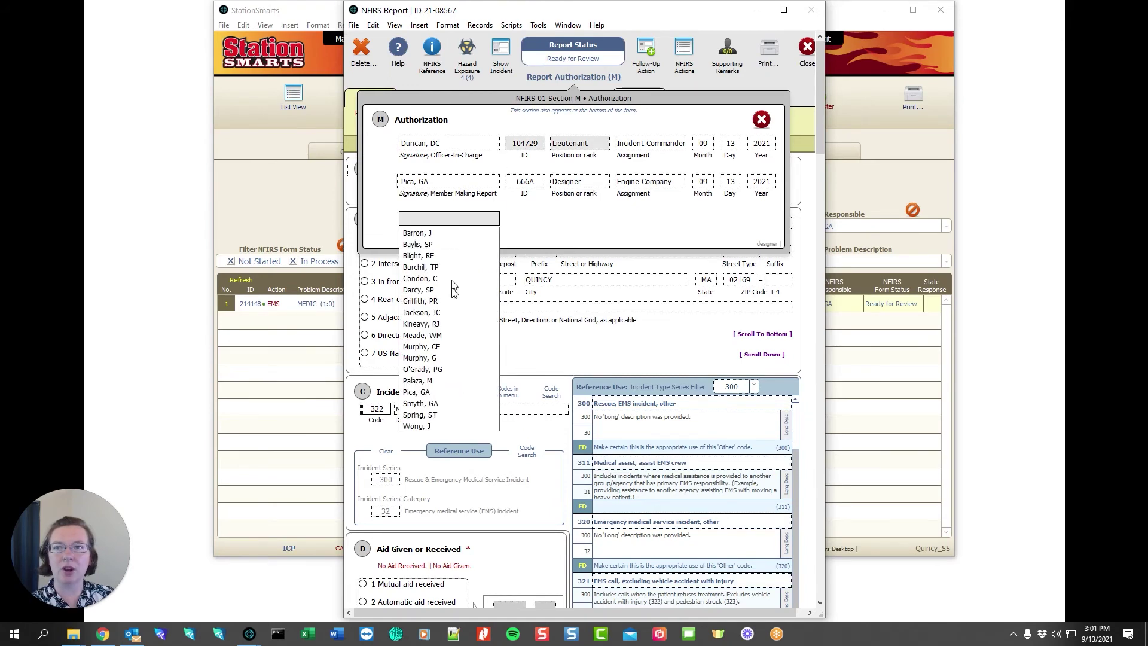
left_click(426, 393)
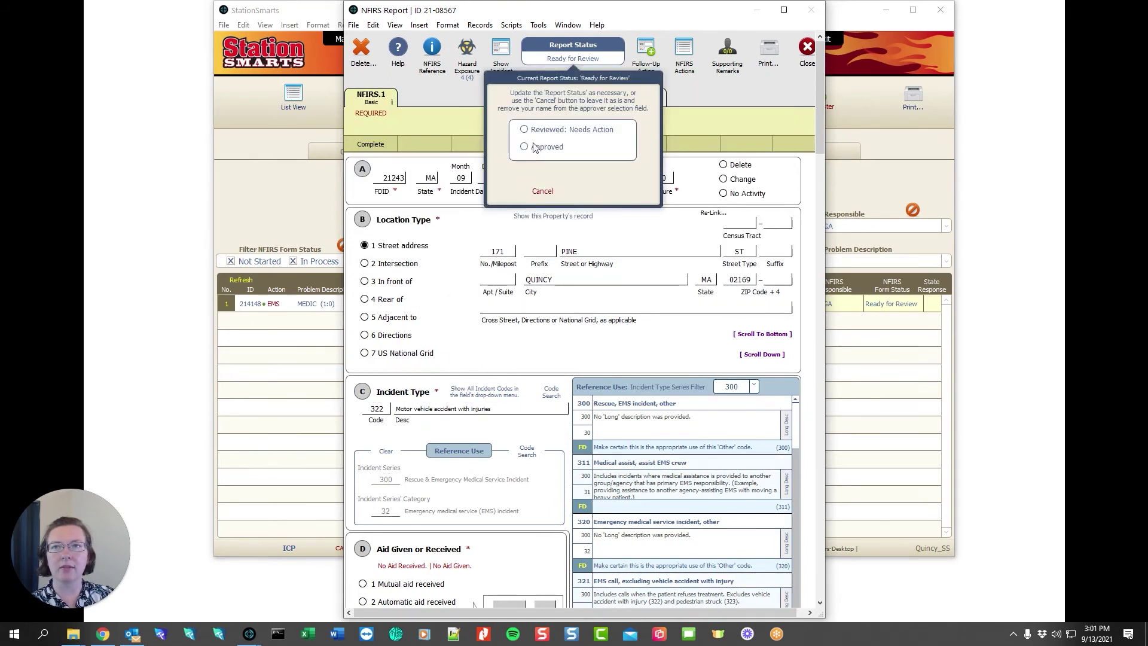
left_click(536, 153)
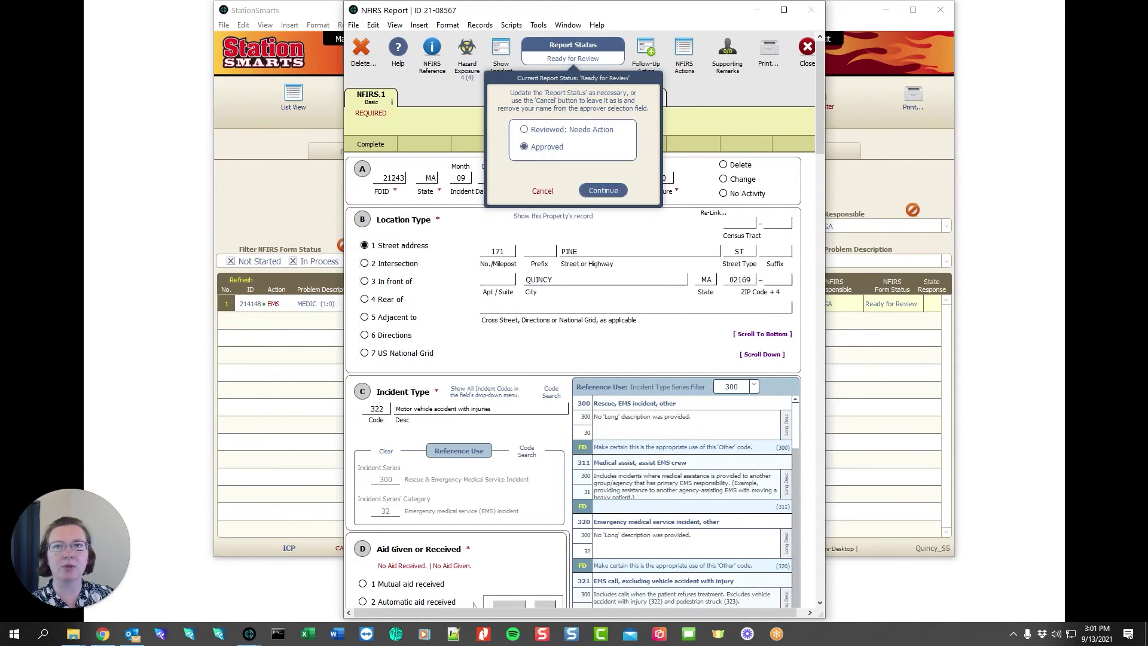
left_click(603, 190)
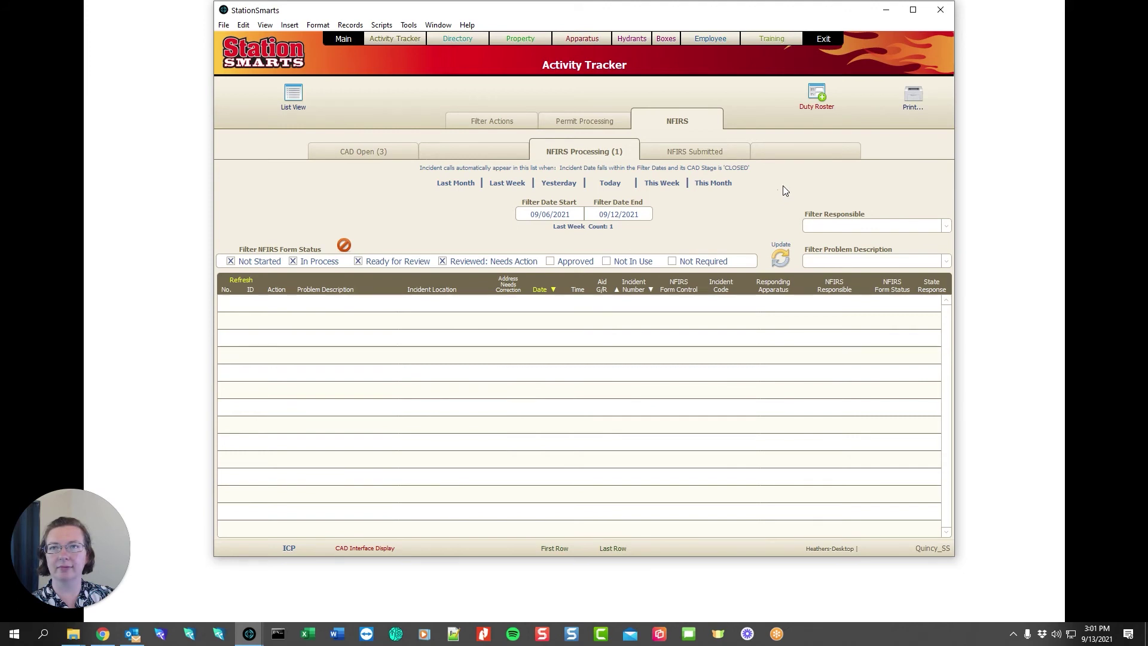
Step: Return to the Main Menu and check the NFIRS Status filter's Report Responsible list without choosing anyone
left_click(327, 36)
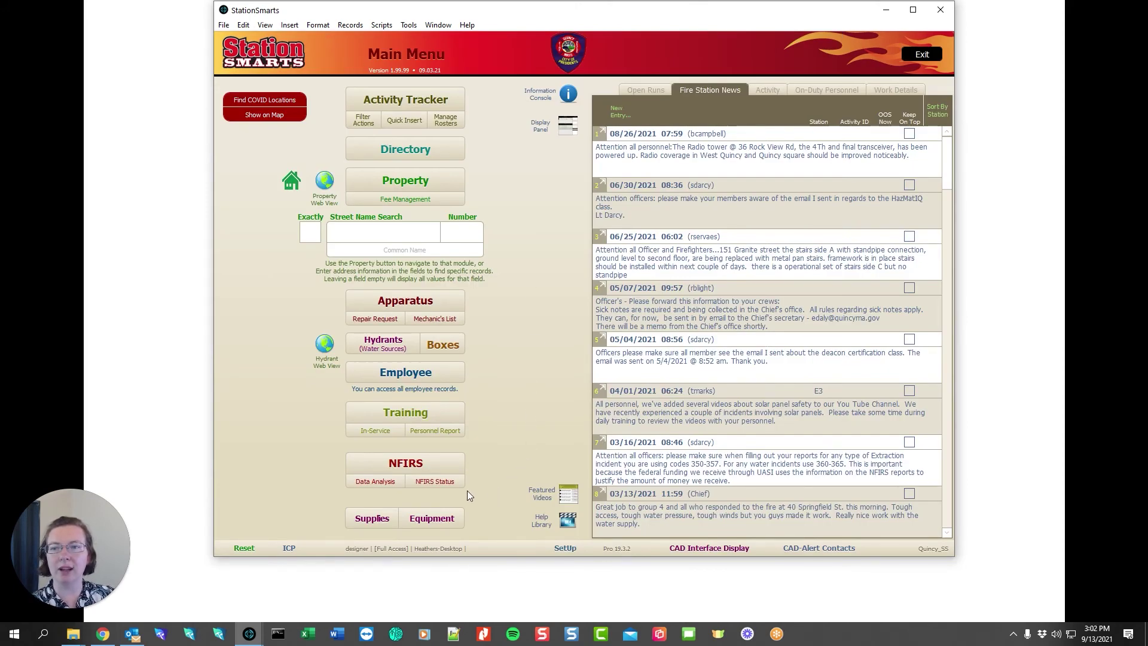
left_click(435, 481)
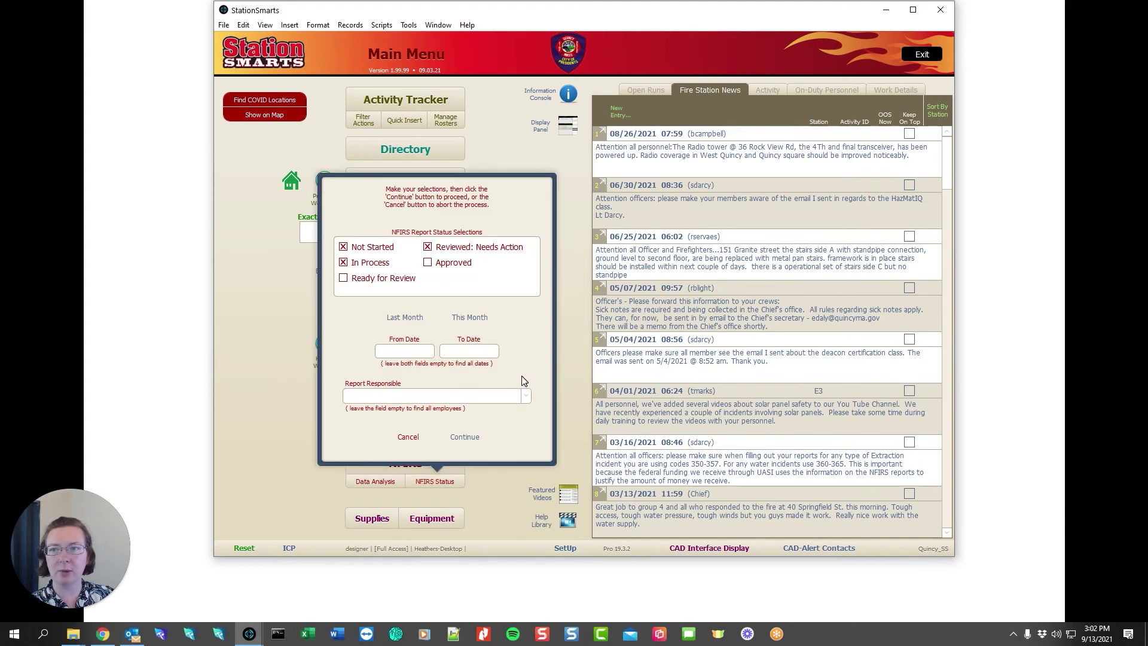
left_click(525, 397)
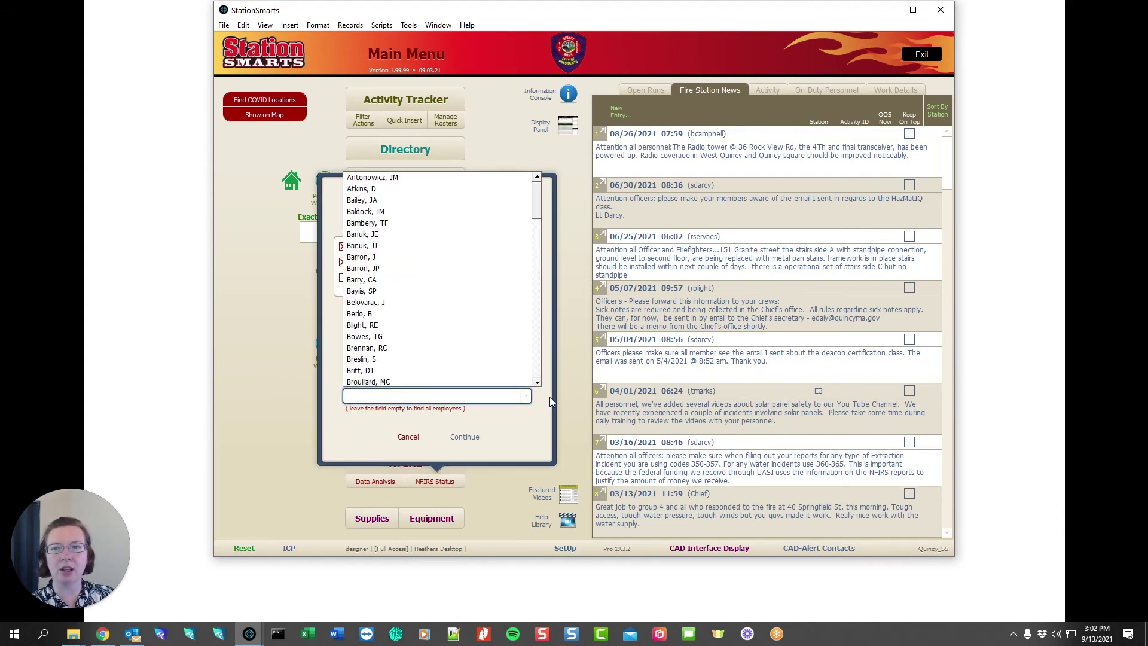
left_click(548, 399)
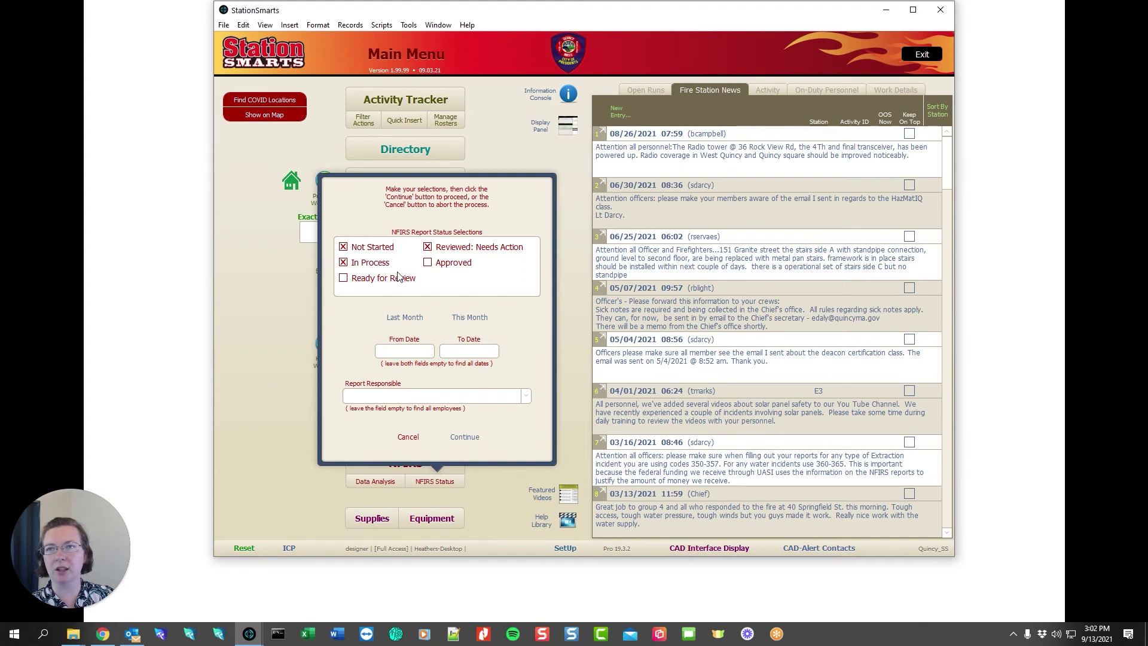
Step: Dismiss the status filter, open NFIRS Data Analysis, and move the Fire Data Reports window up-left
left_click(409, 439)
left_click(377, 482)
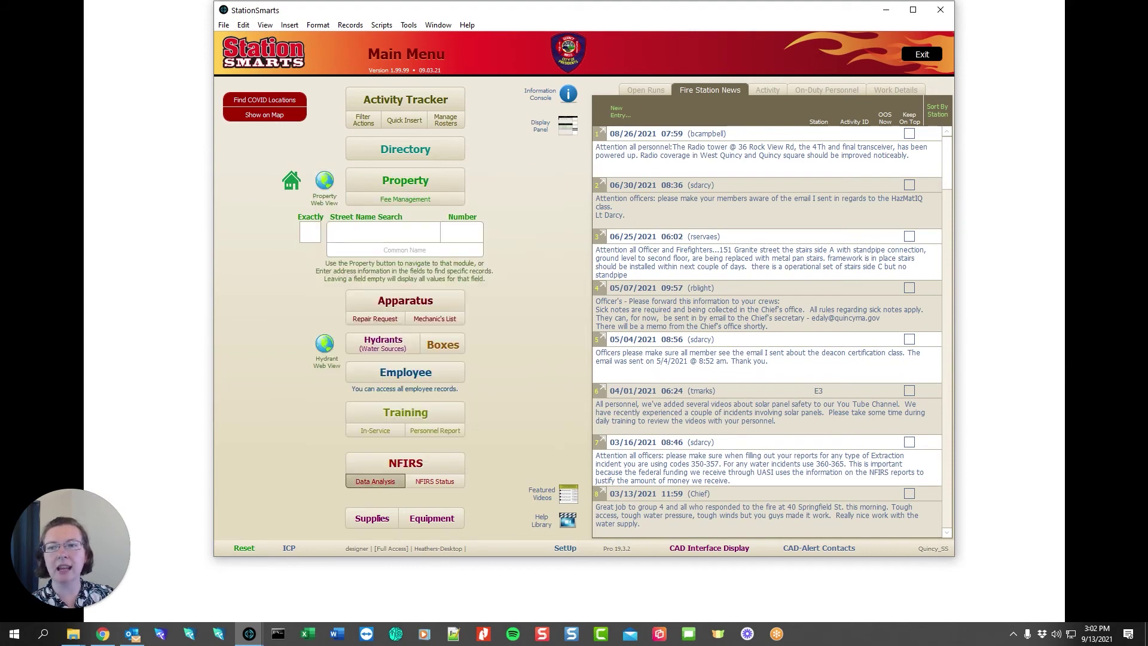
left_click_drag(585, 184, 446, 96)
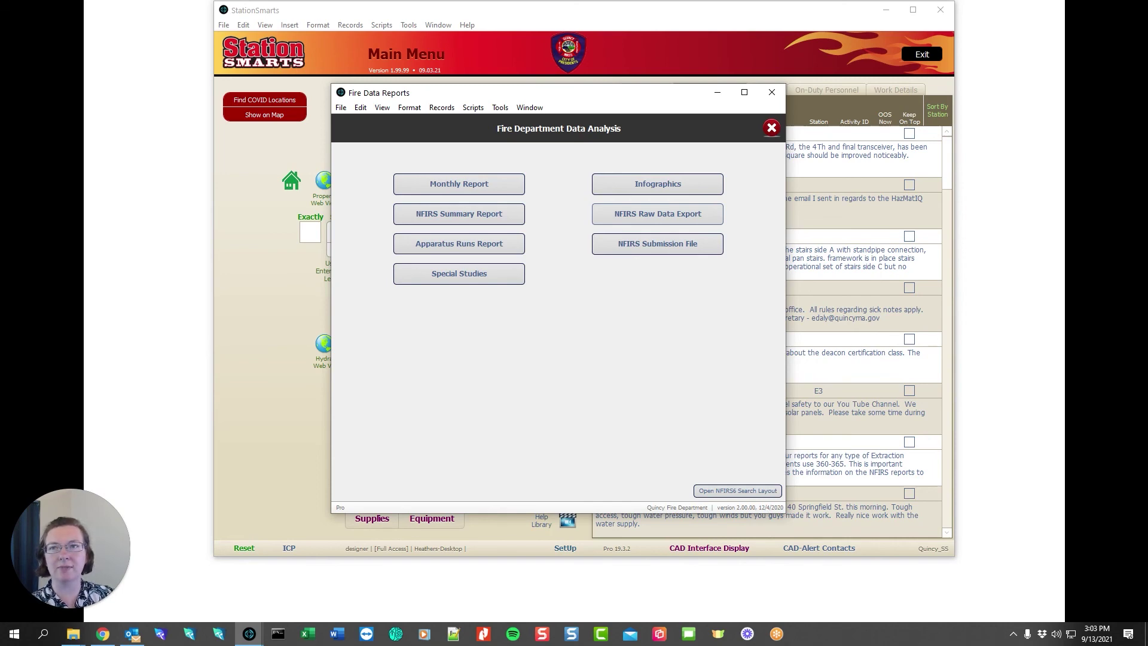
Step: Close the Fire Data Reports window to return to the Main Menu
left_click(772, 129)
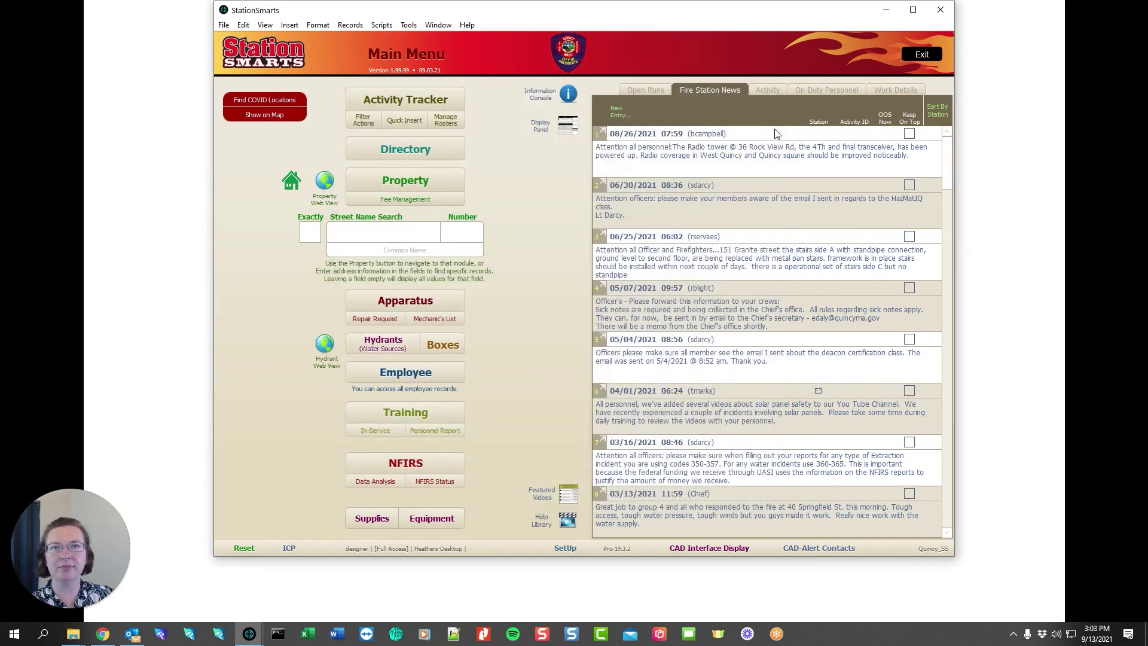